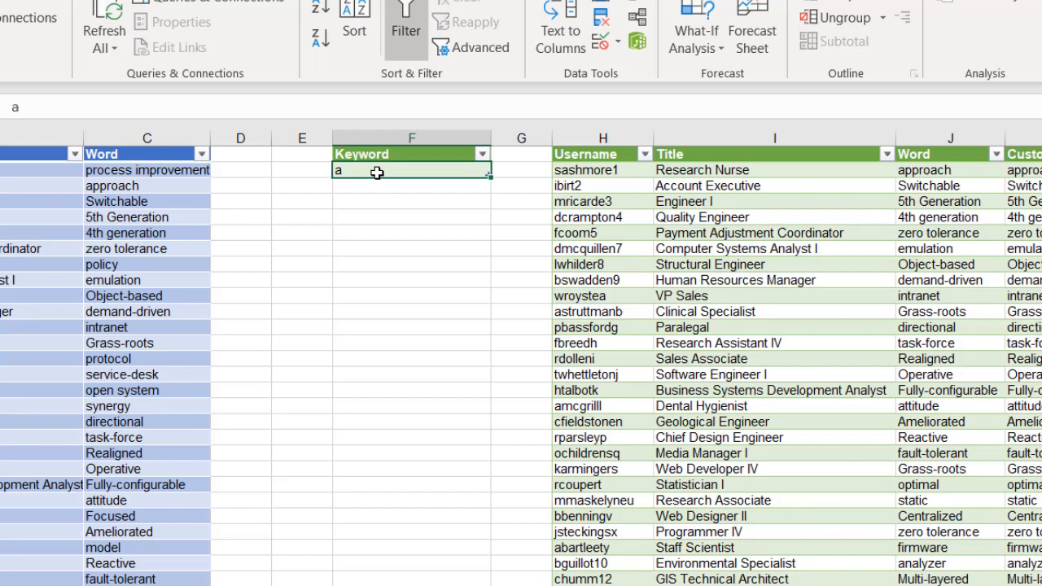
Set the keyword in F2 to "generation" and refresh the green results table.
{"action": "key", "text": "BackSpace"}
{"action": "type", "text": "genera"}
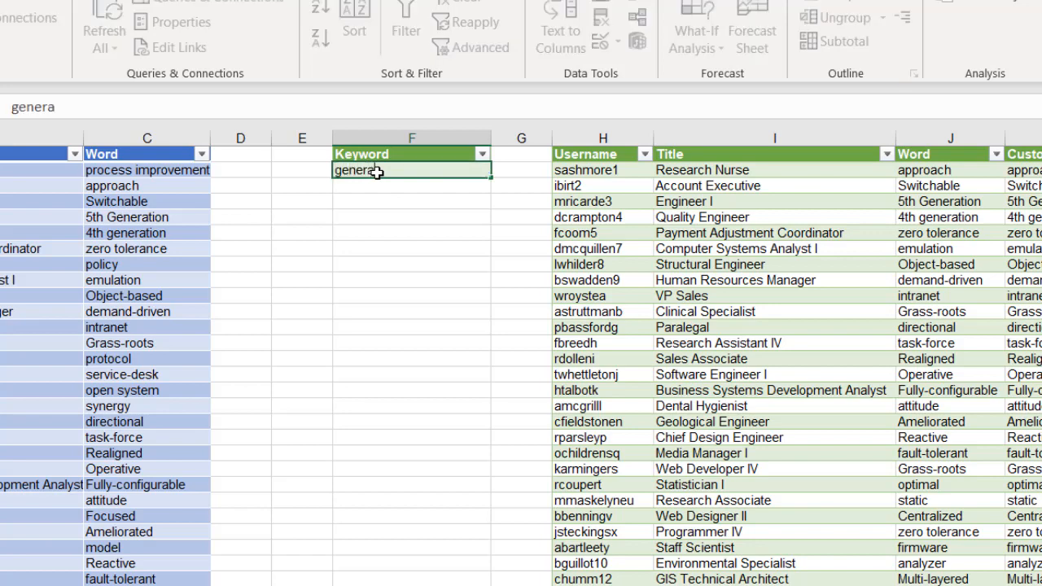
{"action": "type", "text": "tion"}
{"action": "key", "text": "Return"}
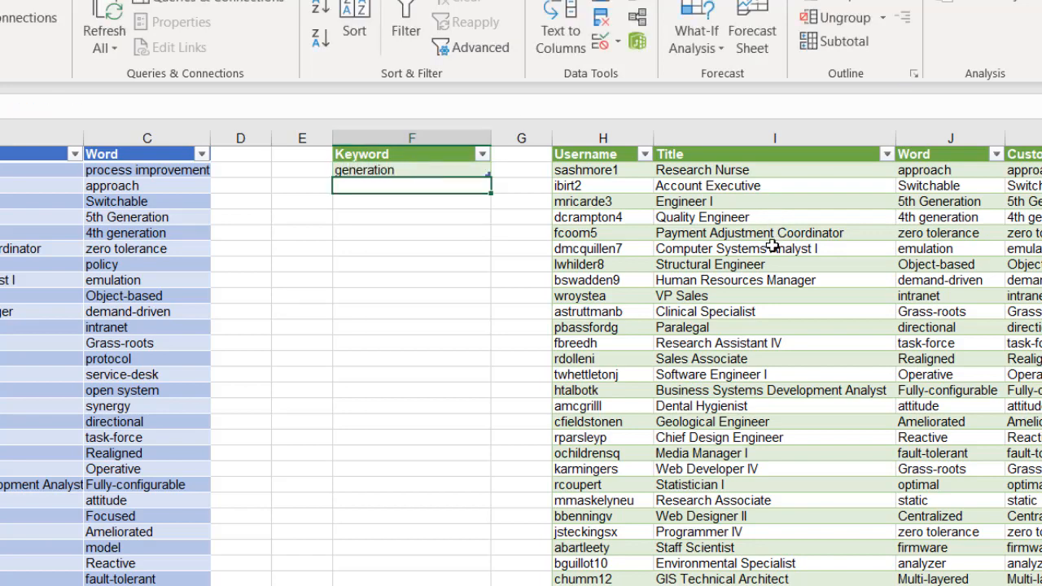
{"action": "right_click", "coordinate": [772, 246]}
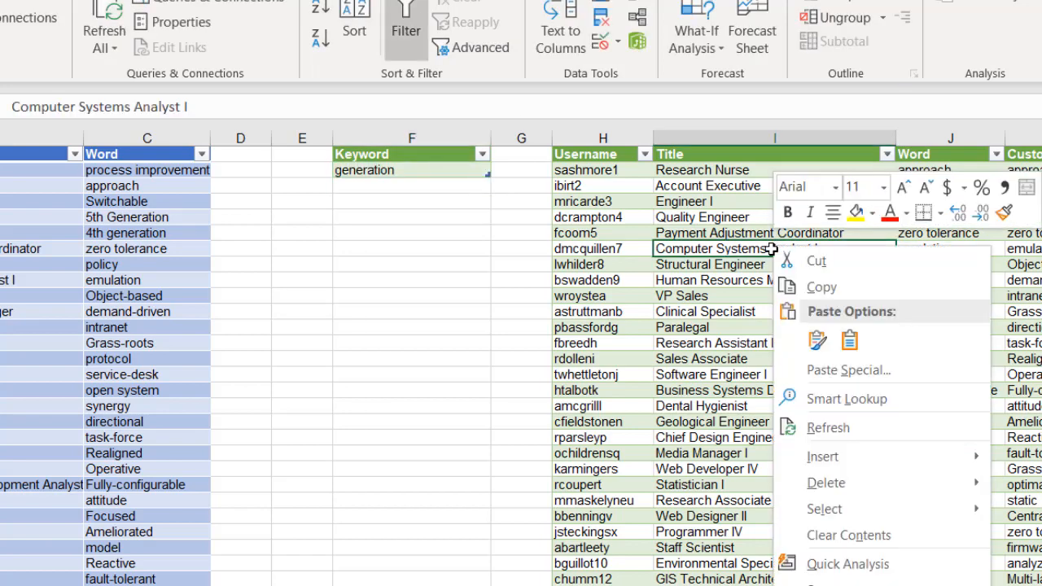
{"action": "left_click", "coordinate": [882, 442]}
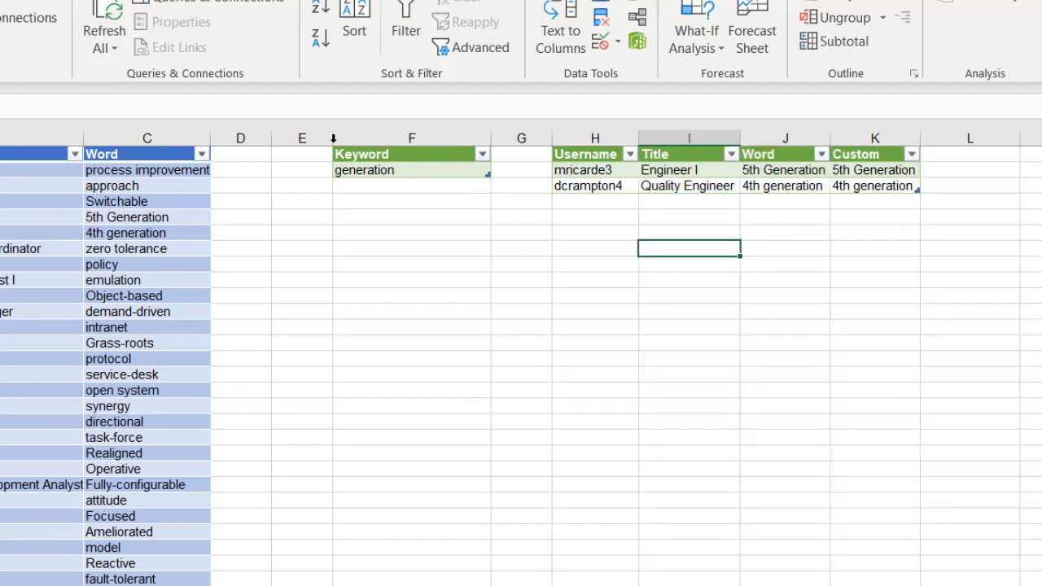
Capitalise the first letter of the keyword in F2 so it reads "Generation".
{"action": "left_click", "coordinate": [359, 169]}
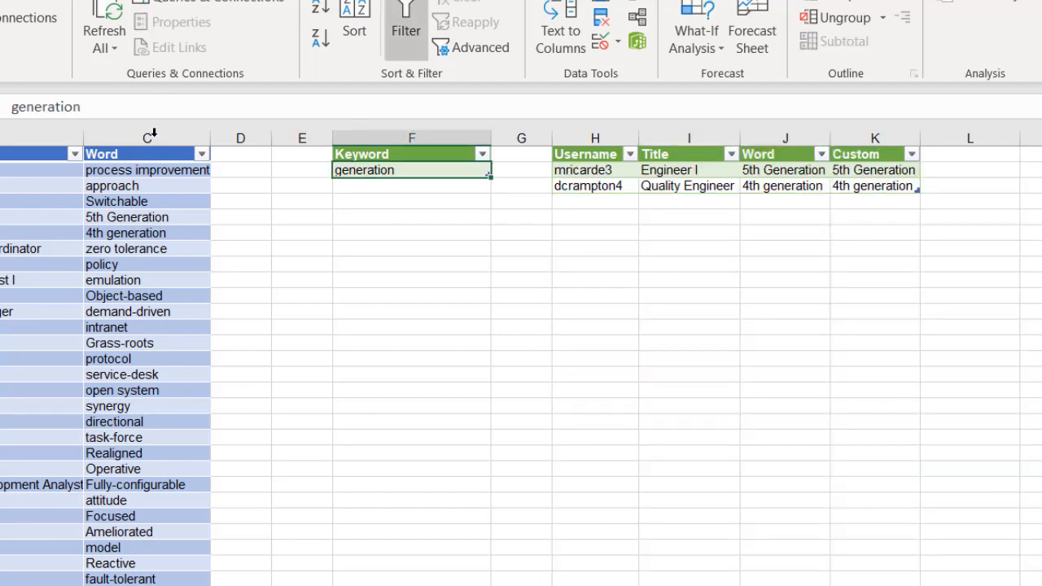
{"action": "left_click", "coordinate": [19, 104]}
{"action": "key", "text": "BackSpace"}
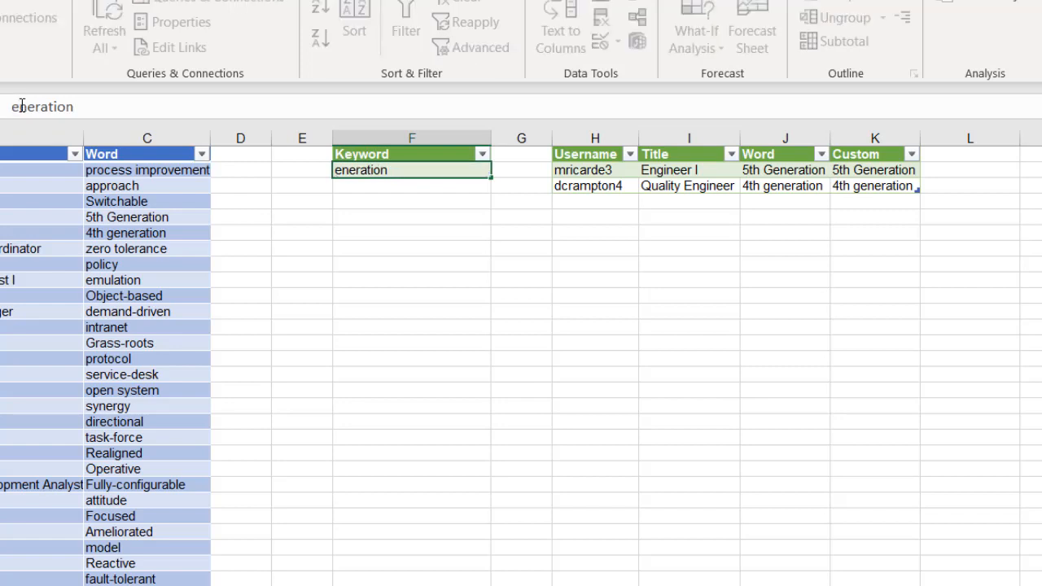
{"action": "type", "text": "G"}
{"action": "key", "text": "Return"}
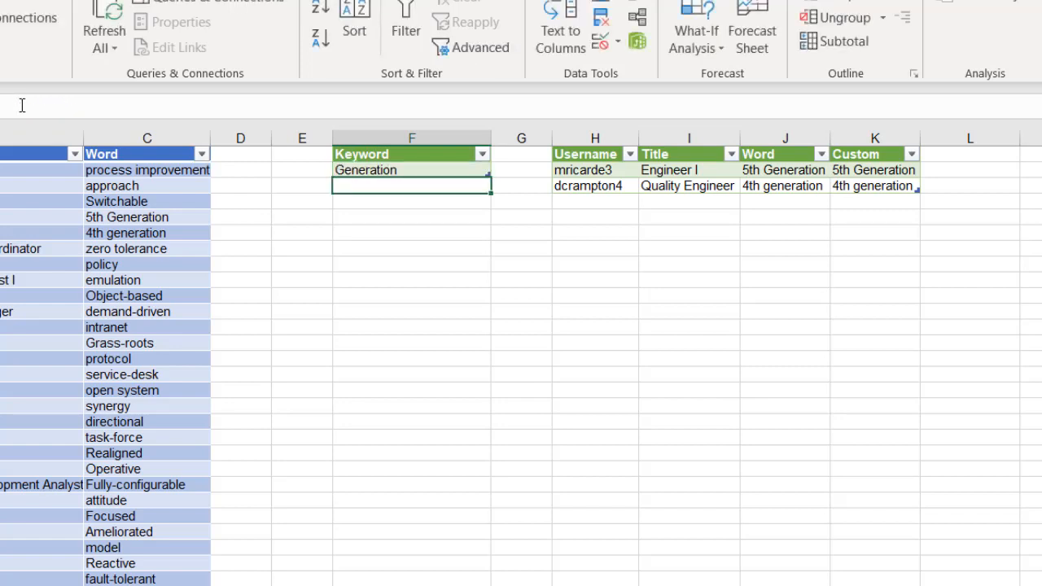
Replace the keyword in F2 with a hyphen "-" and refresh the green results table.
{"action": "left_click", "coordinate": [380, 170]}
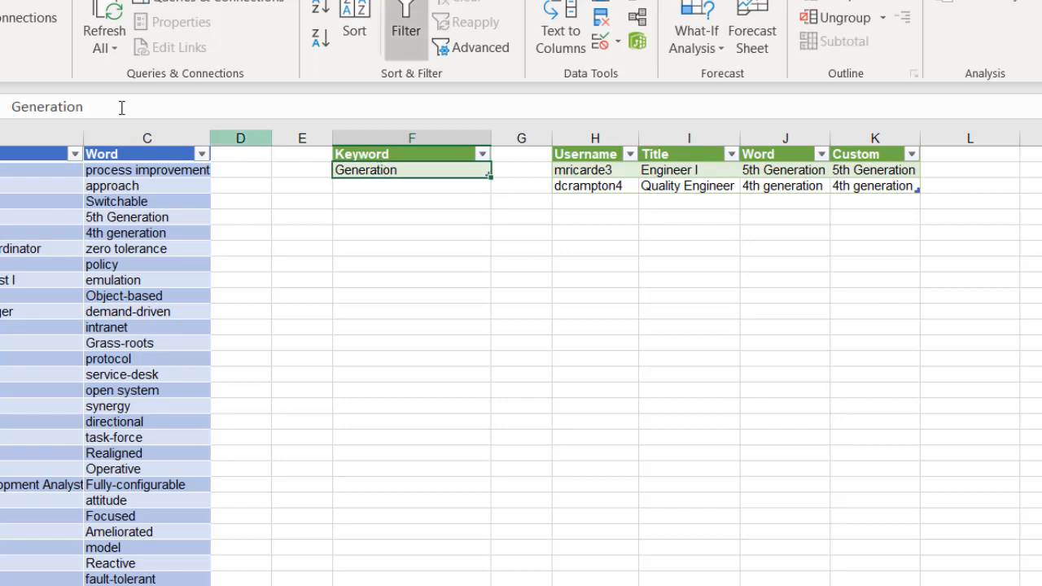
{"action": "left_click_drag", "start_coordinate": [96, 106], "coordinate": [11, 106]}
{"action": "type", "text": "-"}
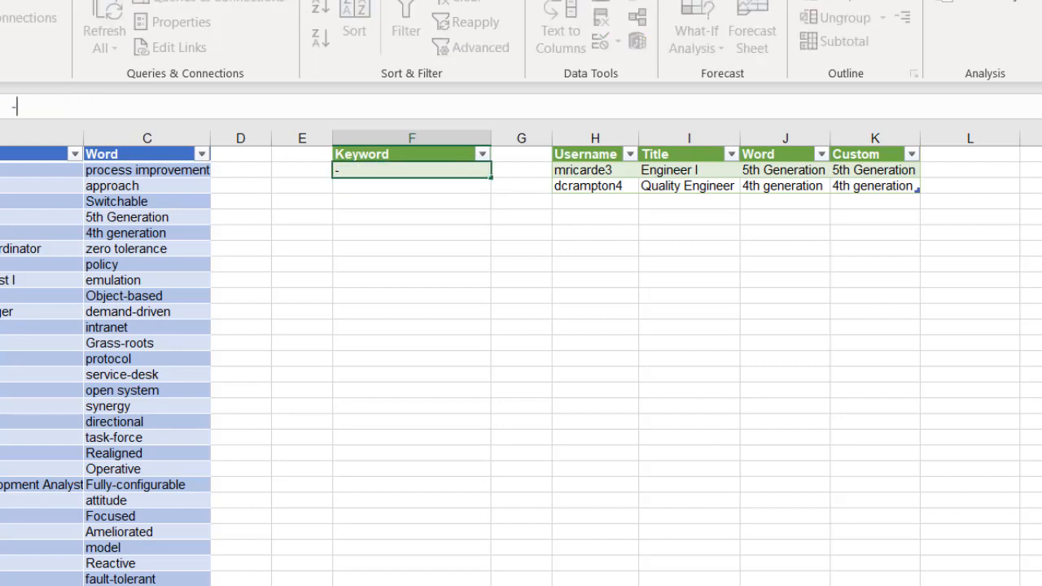
{"action": "key", "text": "Return"}
{"action": "left_click", "coordinate": [669, 184]}
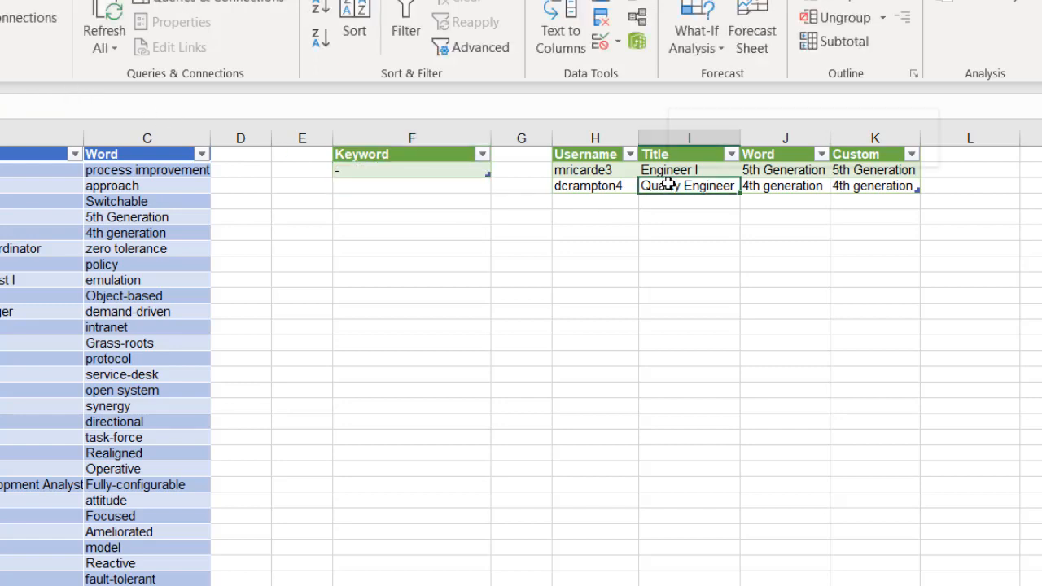
{"action": "right_click", "coordinate": [670, 183]}
{"action": "left_click", "coordinate": [774, 368]}
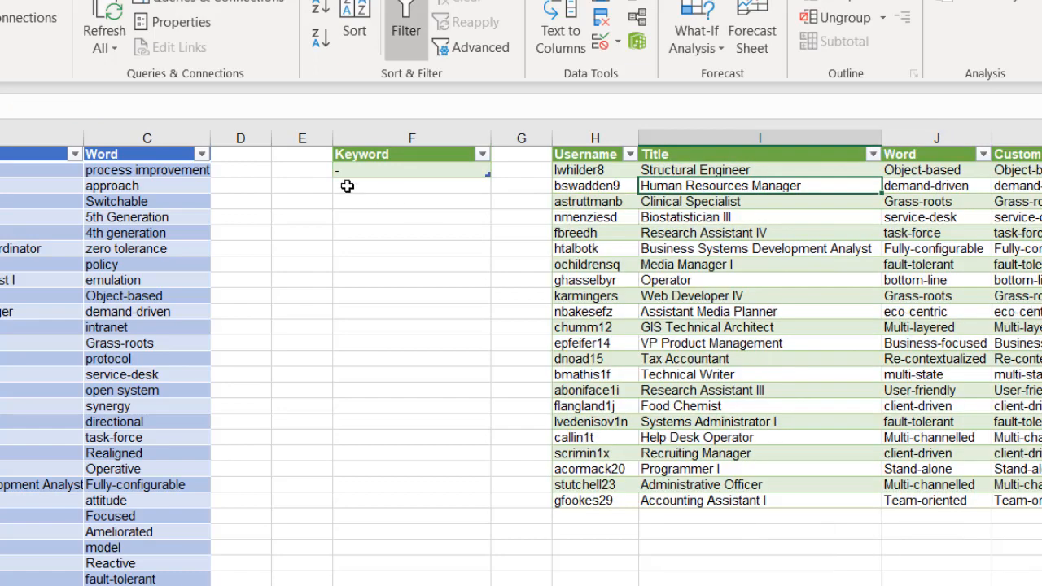
Enter "Generation" as the keyword in F2 and refresh the green results table.
{"action": "left_click", "coordinate": [349, 170]}
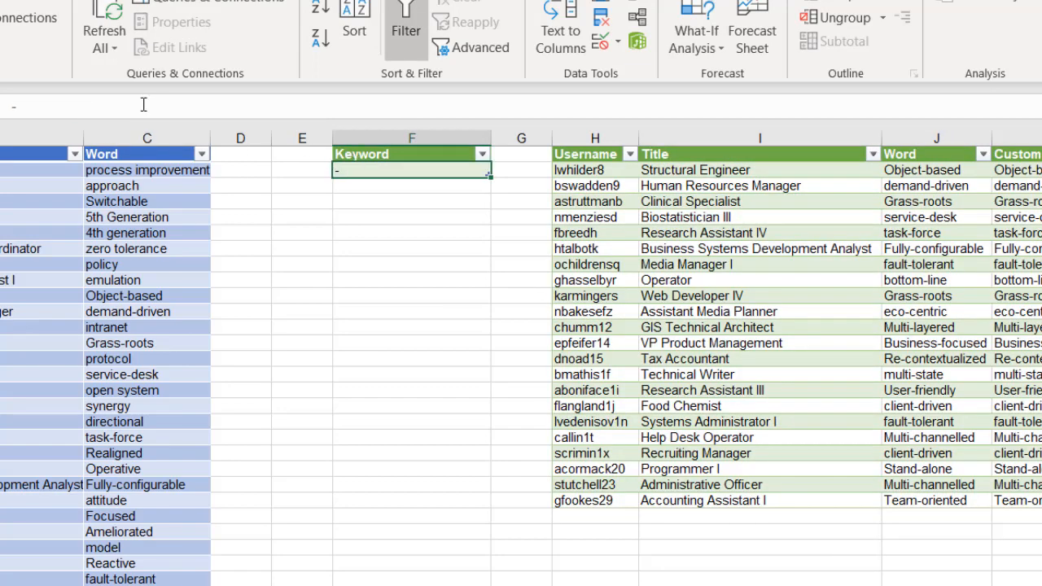
{"action": "left_click", "coordinate": [13, 106]}
{"action": "type", "text": "Ger"}
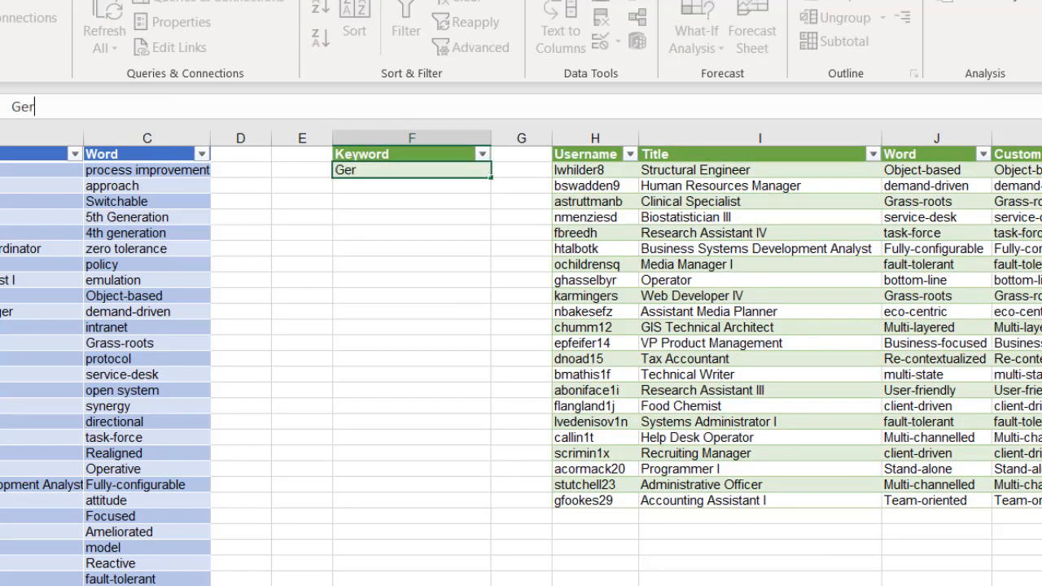
{"action": "key", "text": "BackSpace"}
{"action": "type", "text": "neration"}
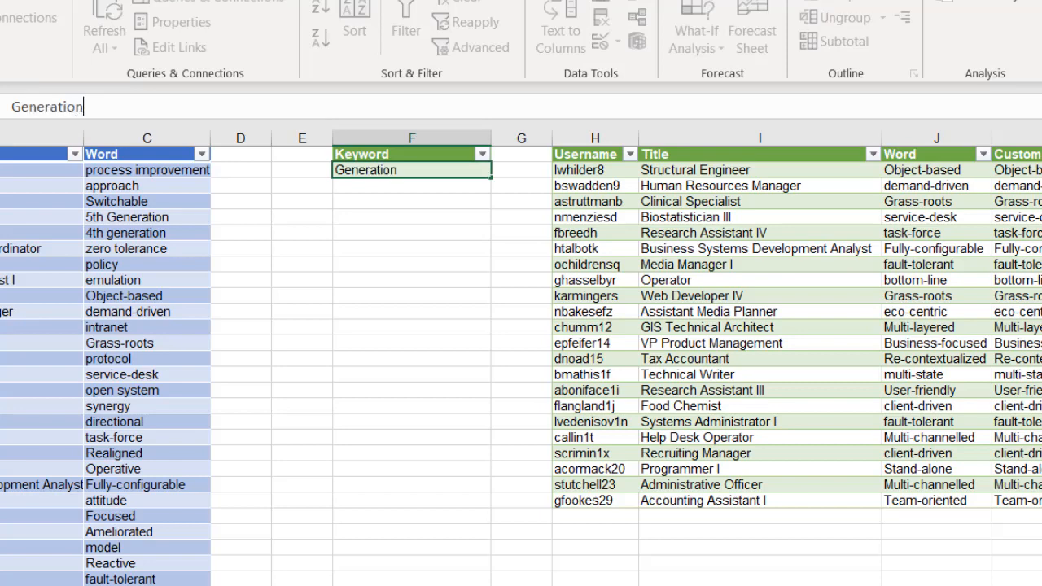
{"action": "key", "text": "Return"}
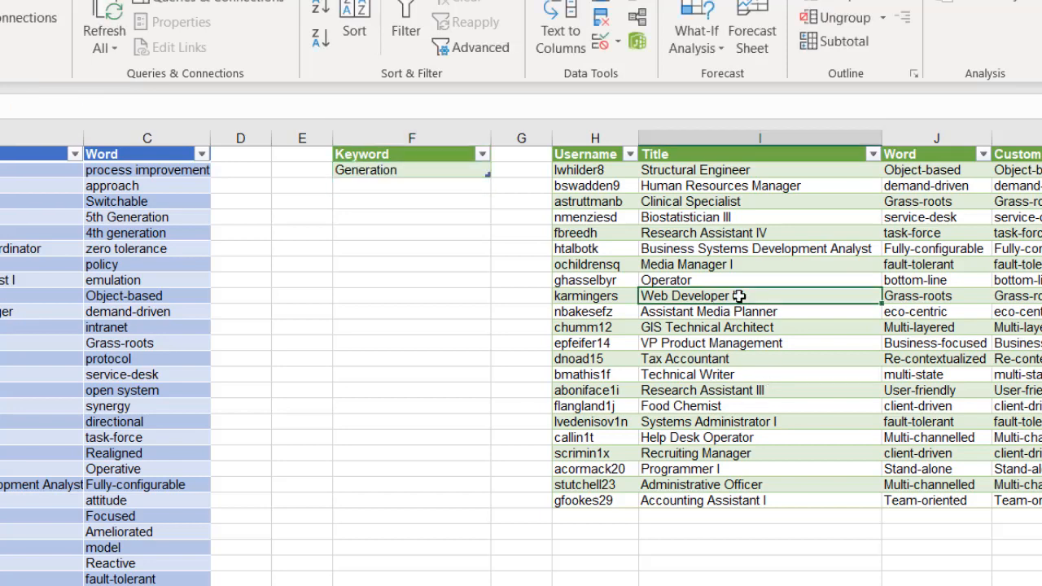
{"action": "right_click", "coordinate": [740, 295]}
{"action": "left_click", "coordinate": [841, 474]}
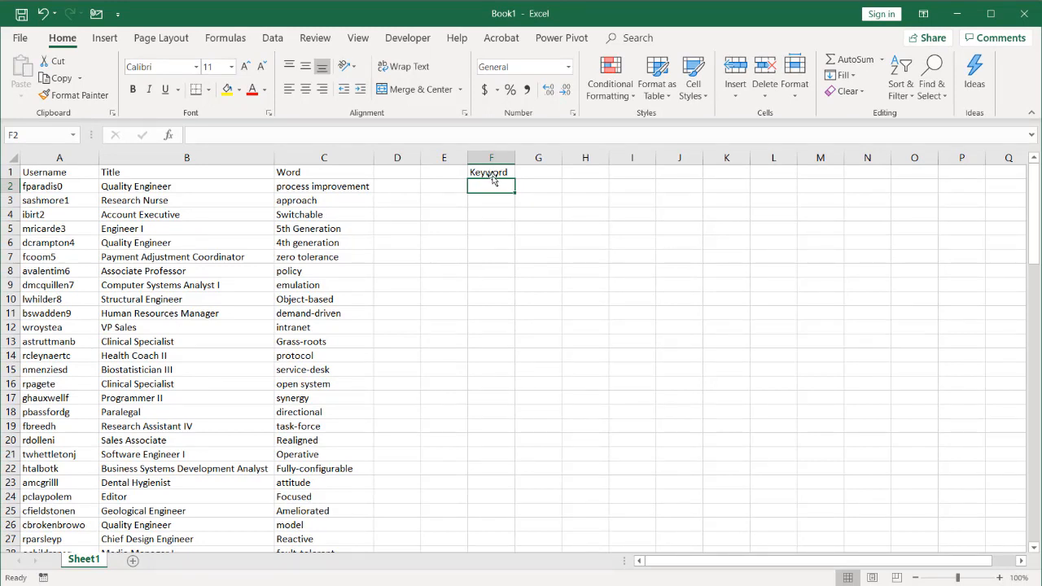
Convert the Username, Title and Word data in A1:C101 into a table with headers and name it rawdata.
{"action": "left_click", "coordinate": [130, 243]}
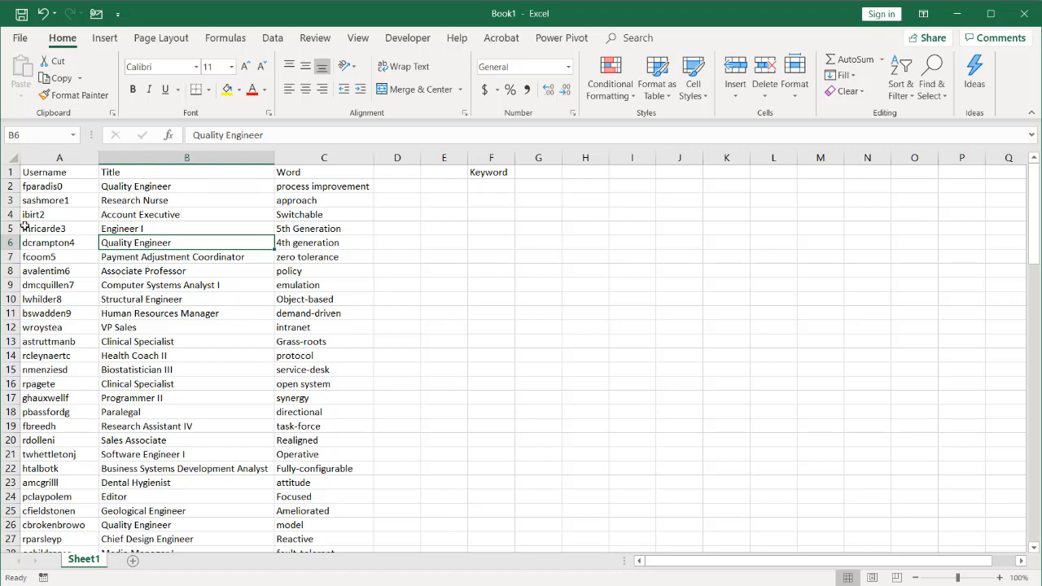
{"action": "left_click", "coordinate": [104, 37]}
{"action": "left_click", "coordinate": [129, 76]}
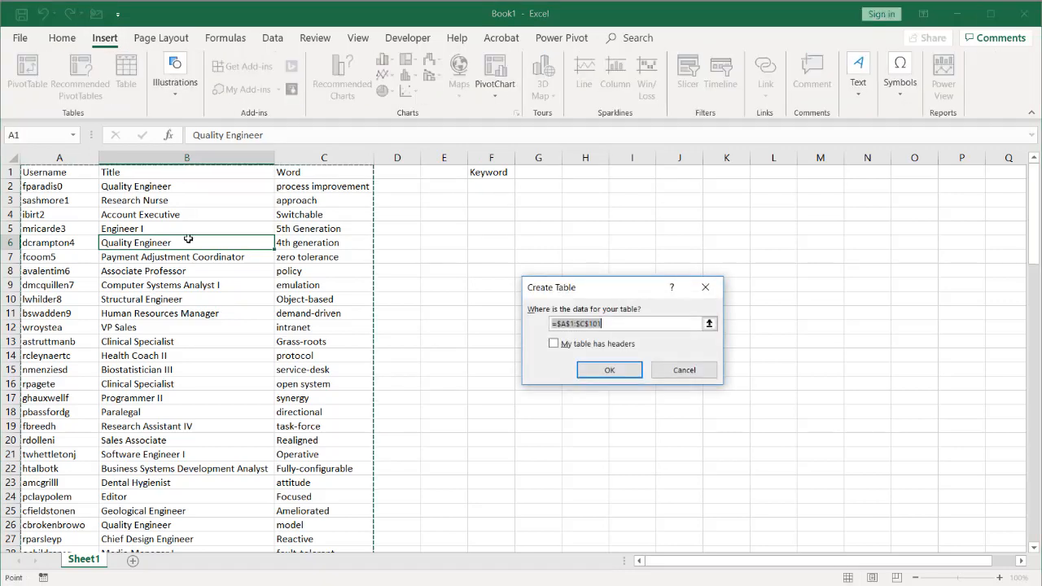
{"action": "left_click", "coordinate": [554, 343]}
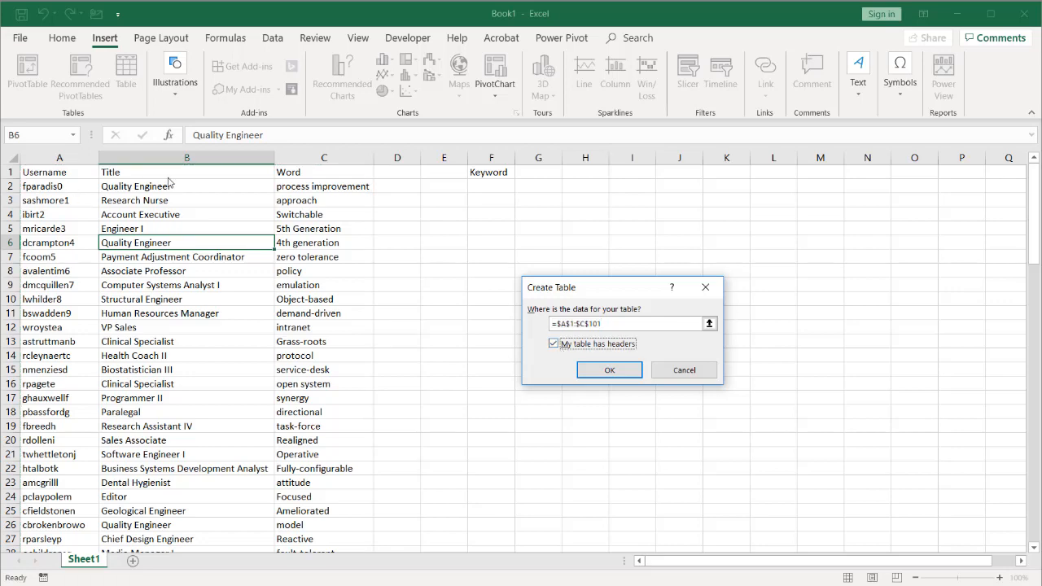
{"action": "left_click", "coordinate": [611, 370]}
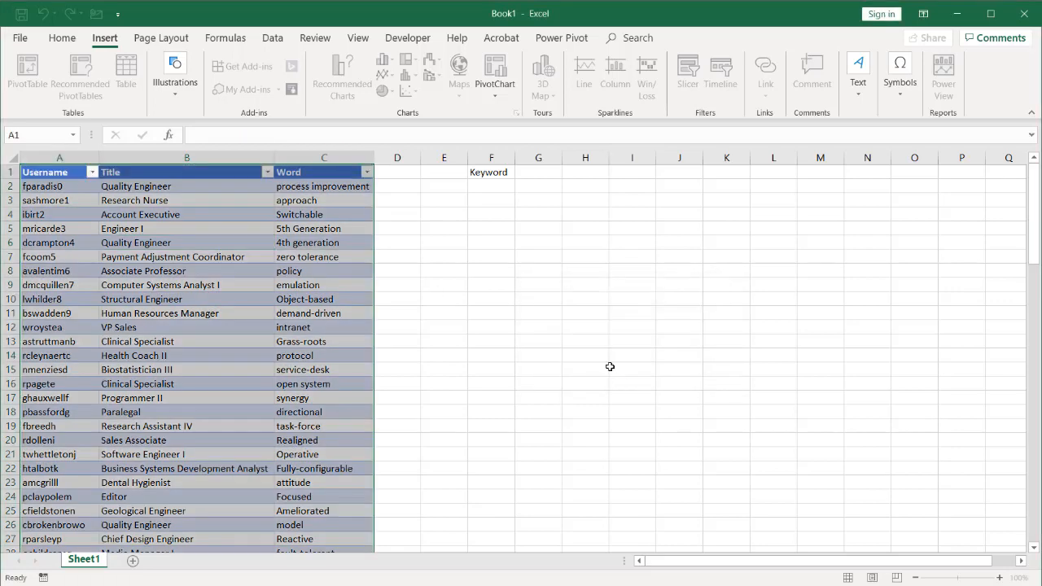
{"action": "left_click", "coordinate": [47, 80]}
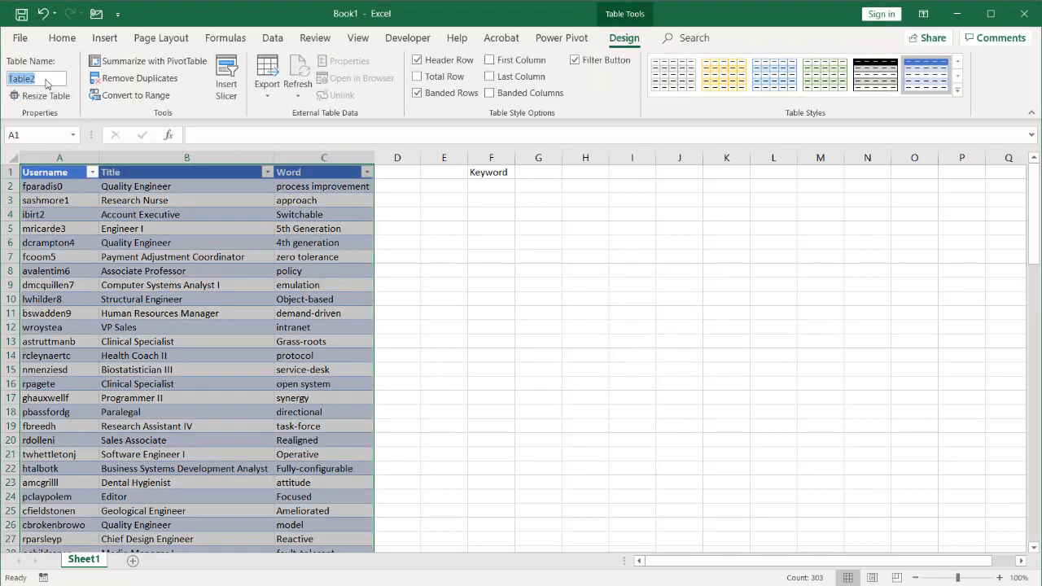
{"action": "type", "text": "ta"}
{"action": "key", "text": "Return"}
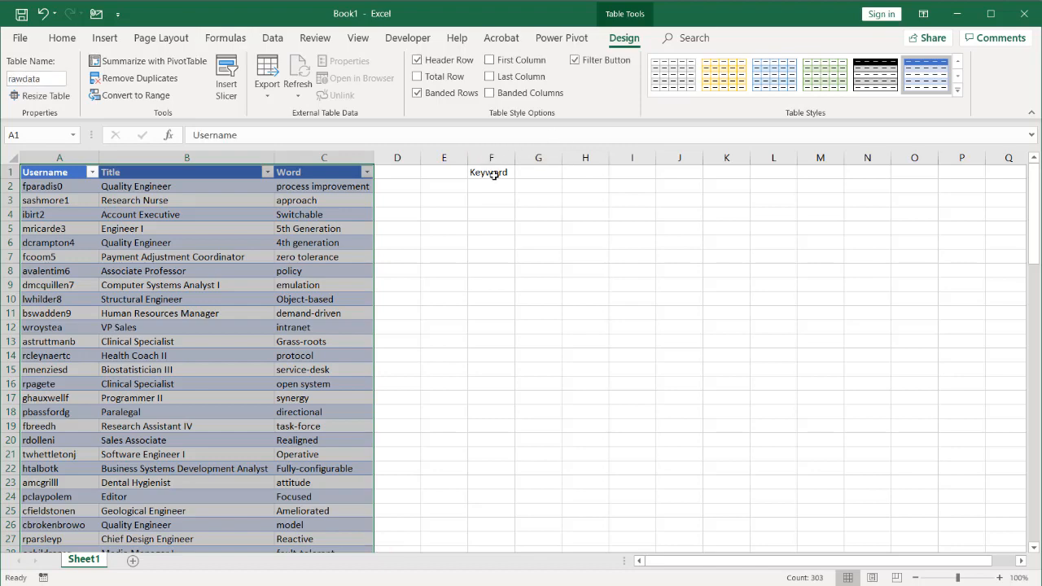
Convert the Keyword cells F1:F2 into a table with headers and name it key.
{"action": "left_click_drag", "start_coordinate": [493, 175], "coordinate": [493, 185]}
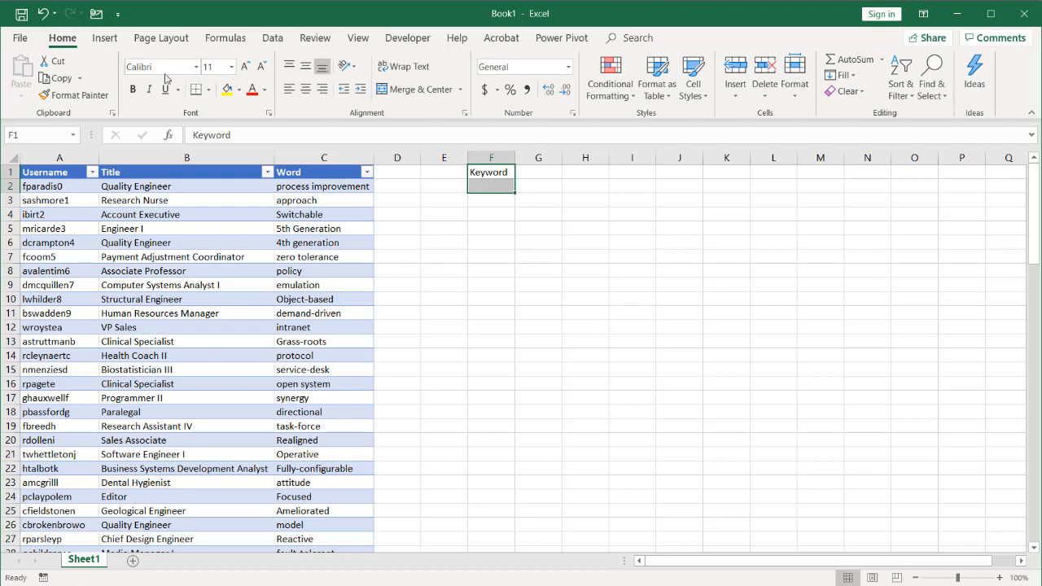
{"action": "left_click", "coordinate": [104, 37]}
{"action": "left_click", "coordinate": [124, 75]}
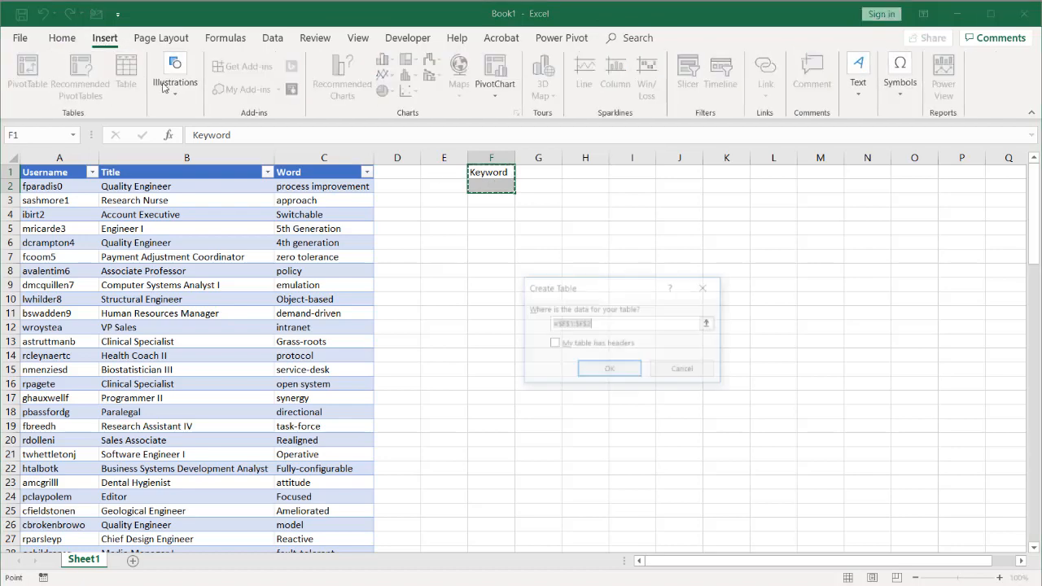
{"action": "key", "text": "alt+m"}
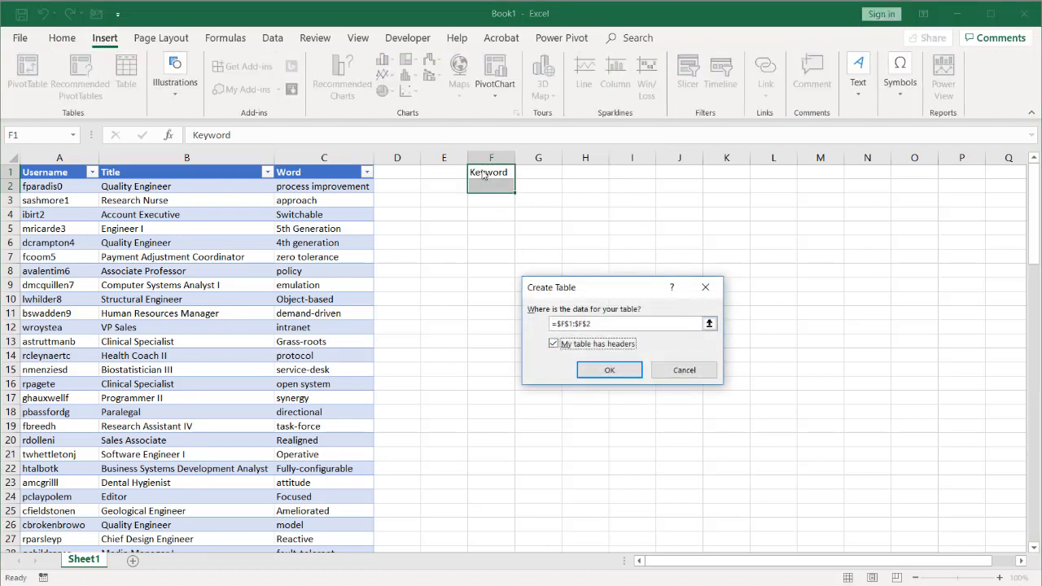
{"action": "left_click", "coordinate": [611, 369]}
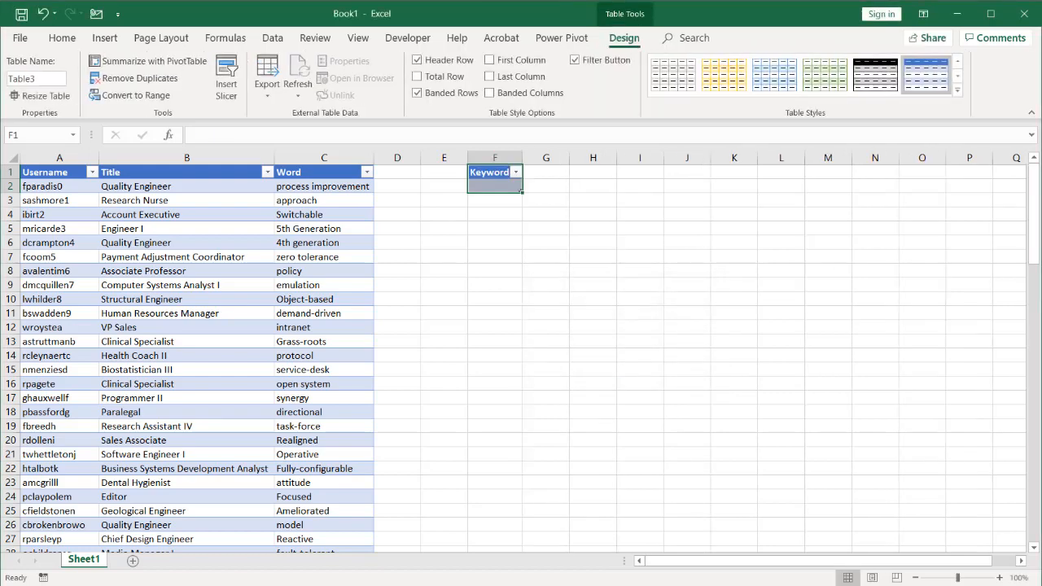
{"action": "left_click", "coordinate": [49, 82]}
{"action": "type", "text": "Key"}
{"action": "key", "text": "Return"}
Bring the rawdata table into Power Query and load it as a connection only, without adding it to the Data Model.
{"action": "left_click", "coordinate": [166, 275]}
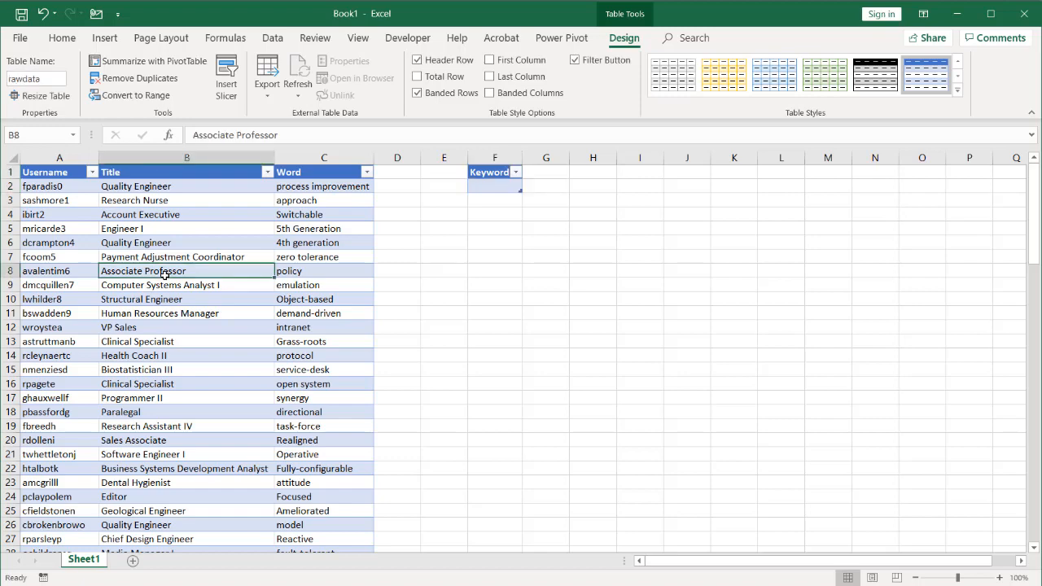
{"action": "left_click", "coordinate": [273, 37]}
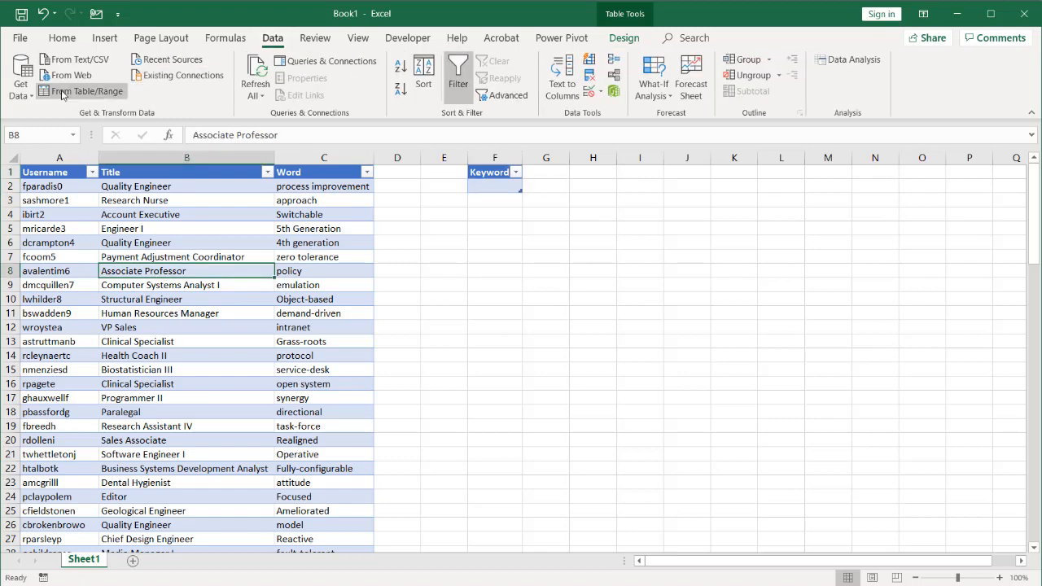
{"action": "left_click", "coordinate": [82, 91]}
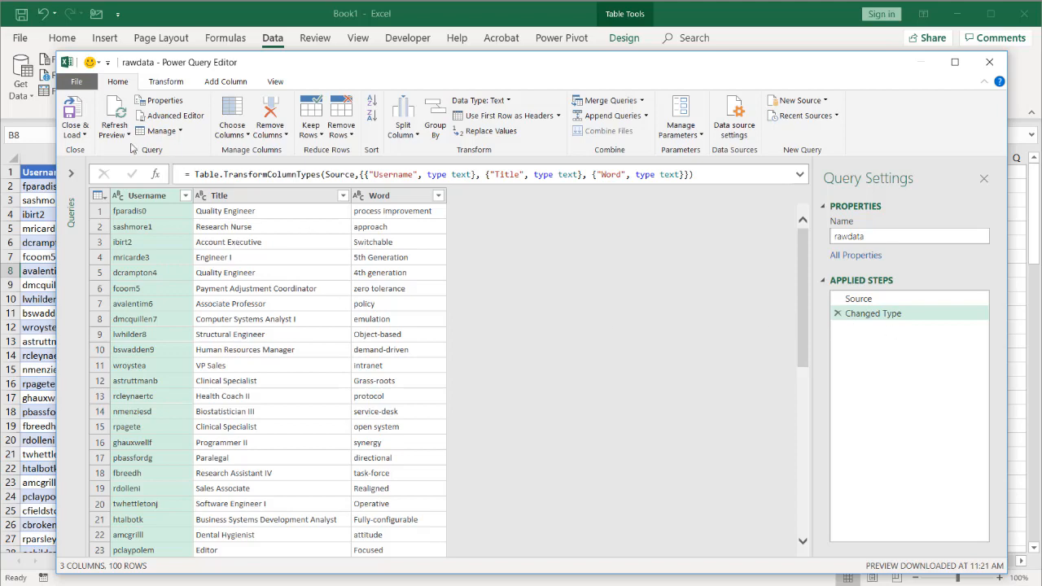
{"action": "left_click", "coordinate": [79, 134]}
{"action": "left_click", "coordinate": [91, 167]}
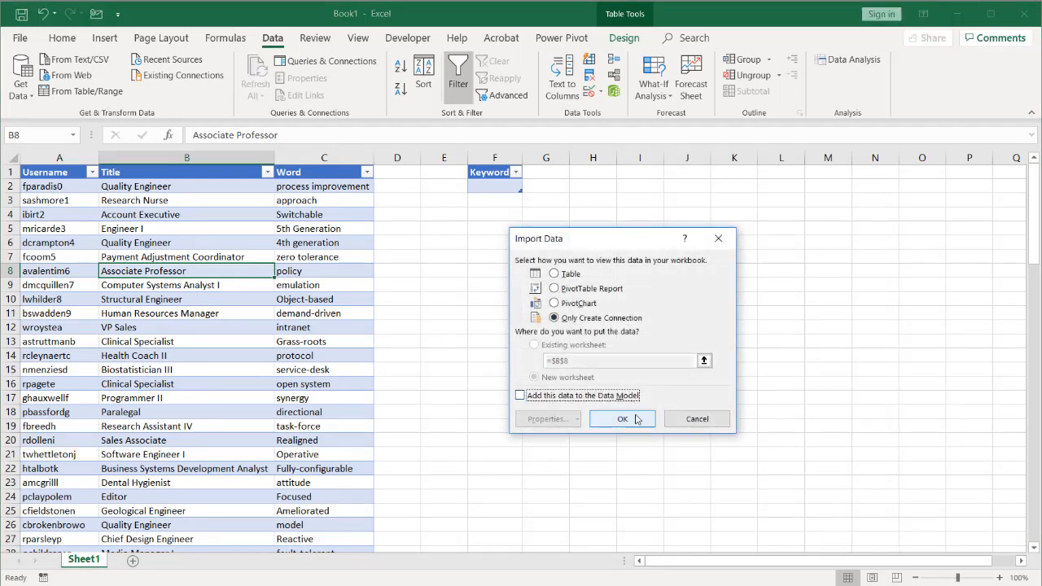
{"action": "left_click", "coordinate": [622, 419]}
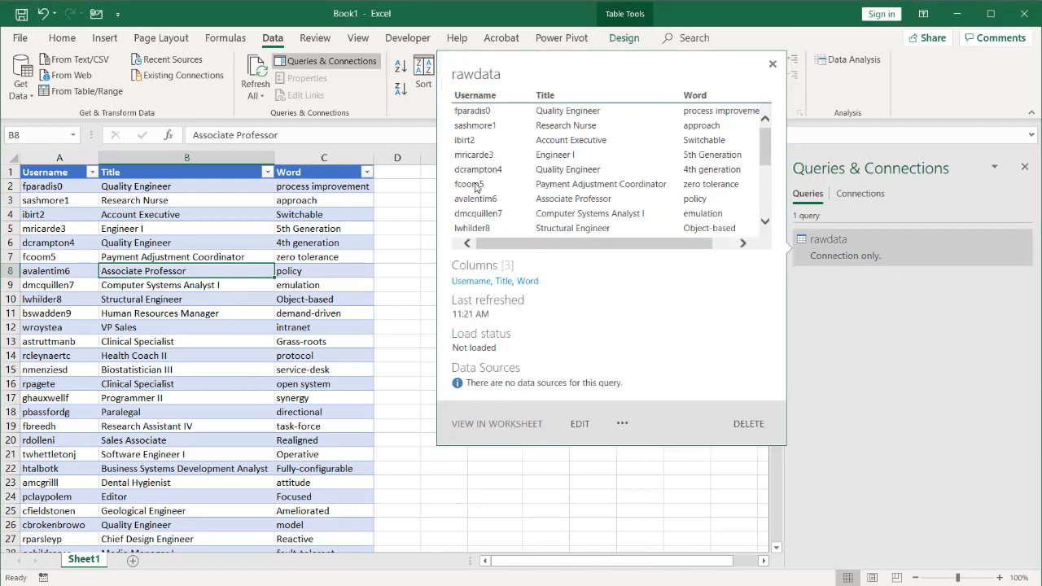
{"action": "left_click", "coordinate": [436, 469]}
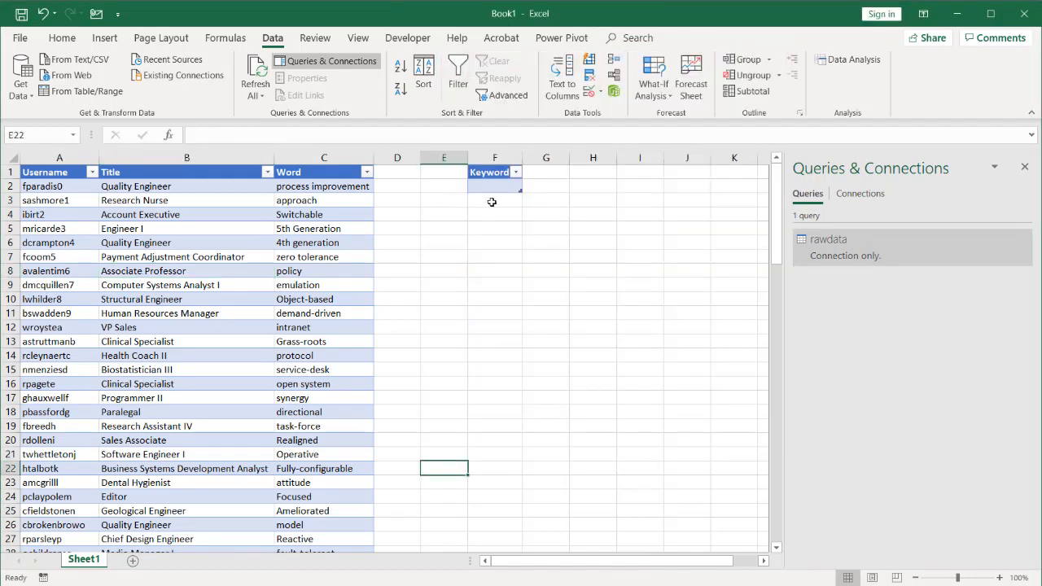
Create a query from the key table in the Power Query Editor.
{"action": "left_click", "coordinate": [493, 186]}
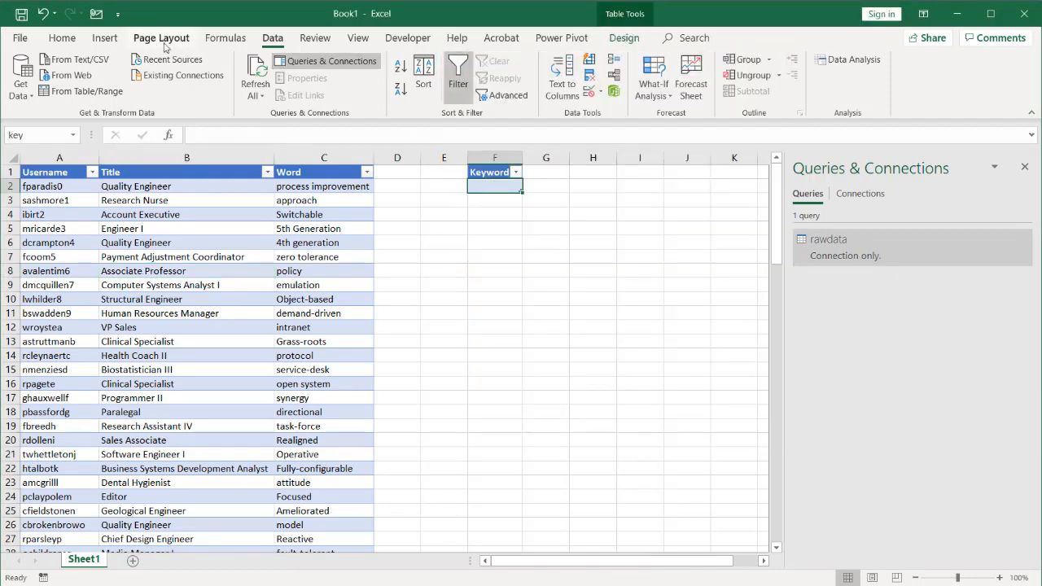
{"action": "left_click", "coordinate": [104, 38]}
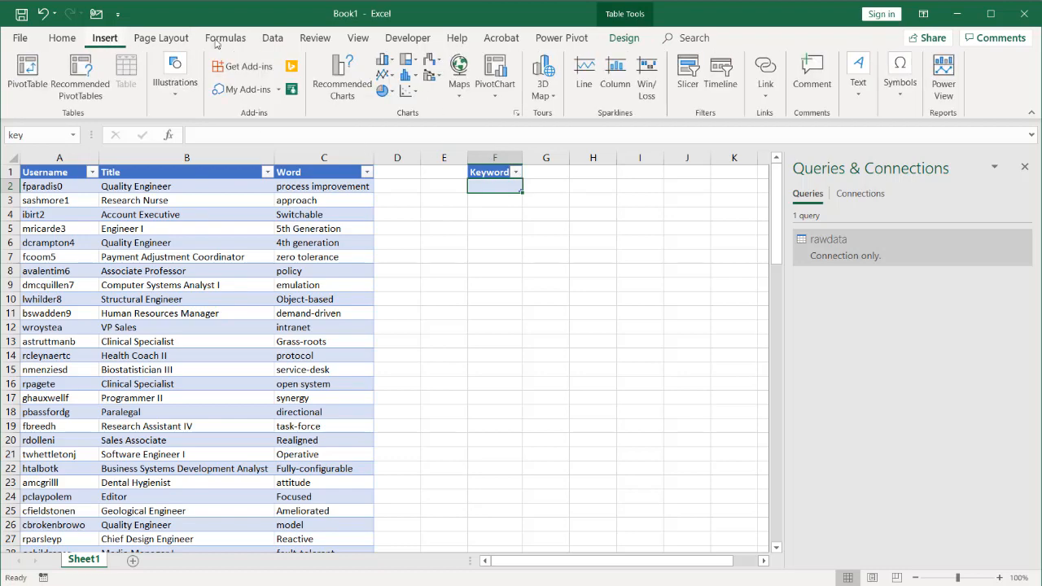
{"action": "left_click", "coordinate": [272, 38]}
{"action": "left_click", "coordinate": [86, 91]}
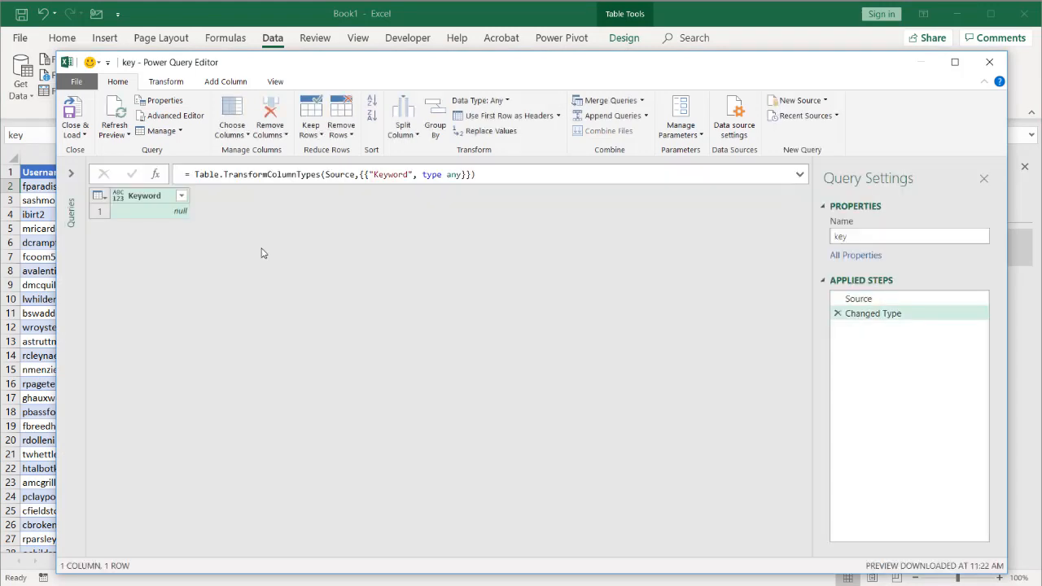
Drill down into the null value of the key query's Keyword column and load the query back to the workbook.
{"action": "left_click", "coordinate": [159, 215]}
{"action": "right_click", "coordinate": [158, 215]}
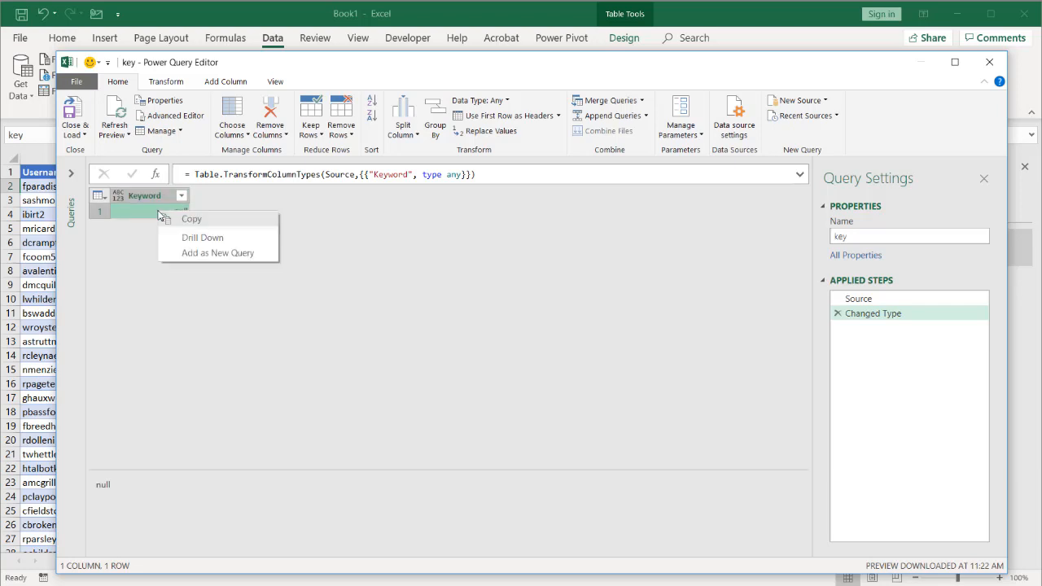
{"action": "left_click", "coordinate": [195, 237]}
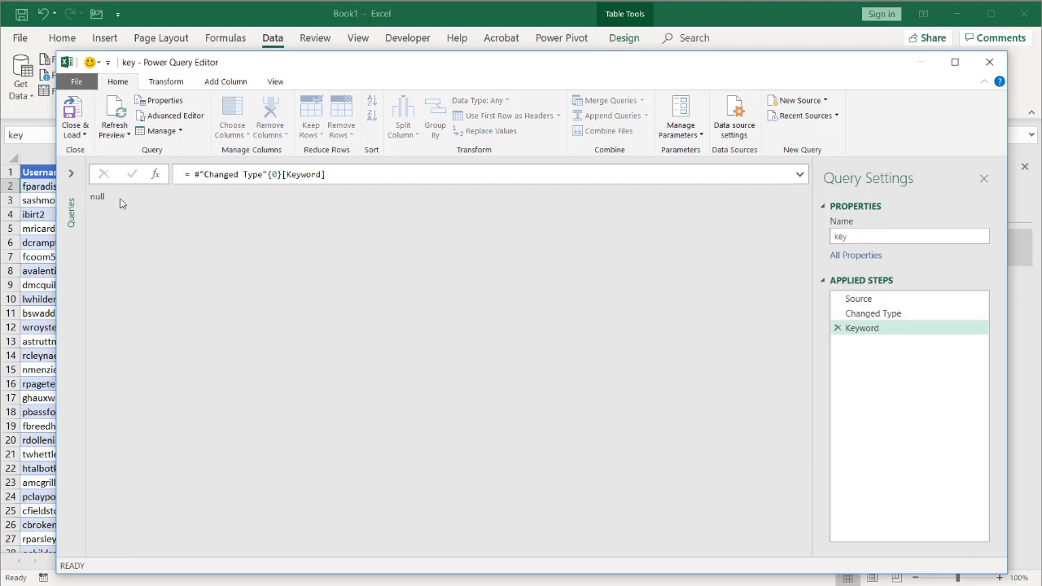
{"action": "left_click", "coordinate": [71, 109]}
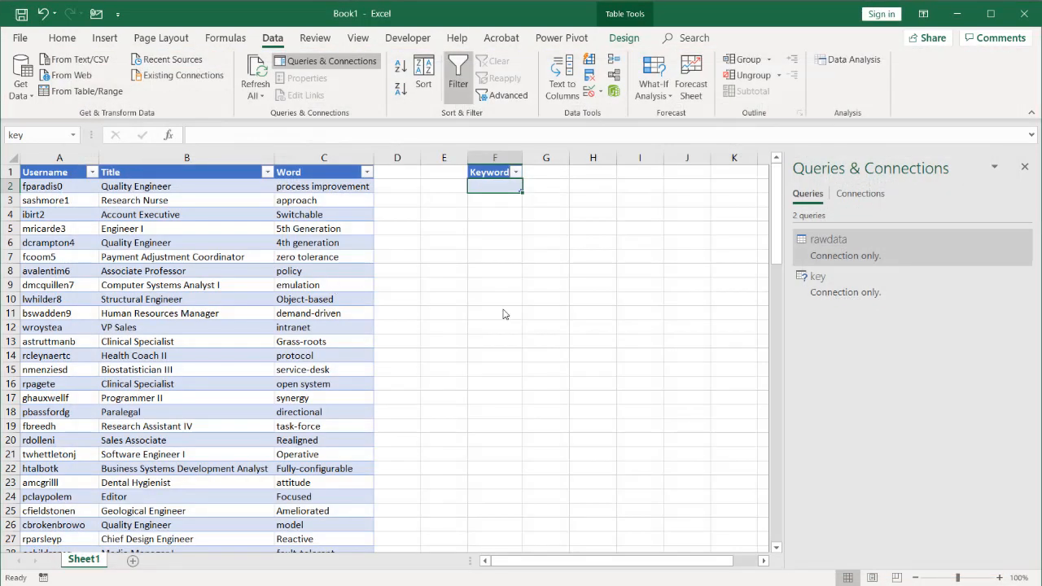
{"action": "mouse_move", "coordinate": [837, 293]}
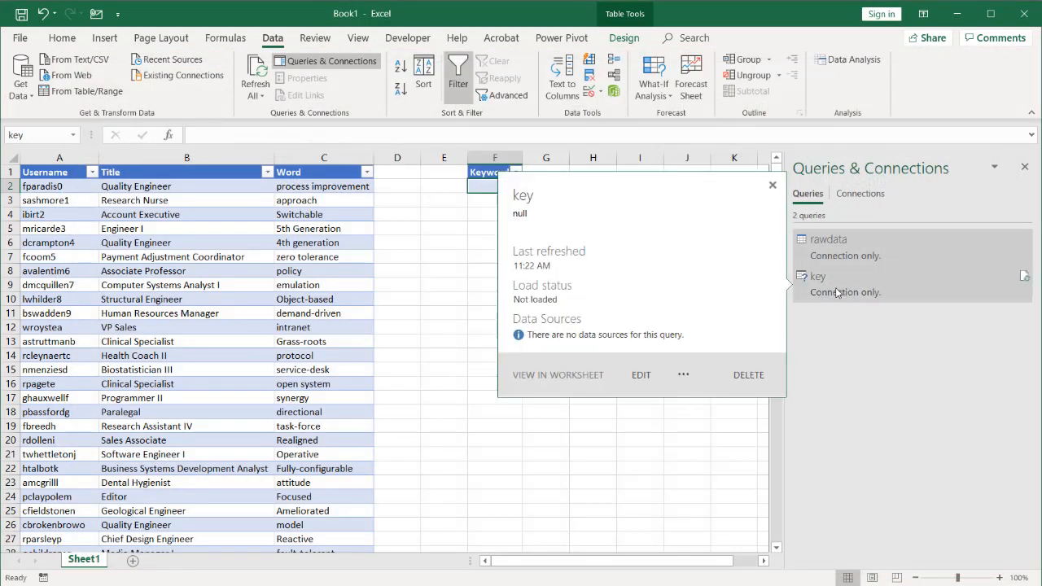
{"action": "left_click", "coordinate": [456, 226]}
{"action": "double_click", "coordinate": [490, 189]}
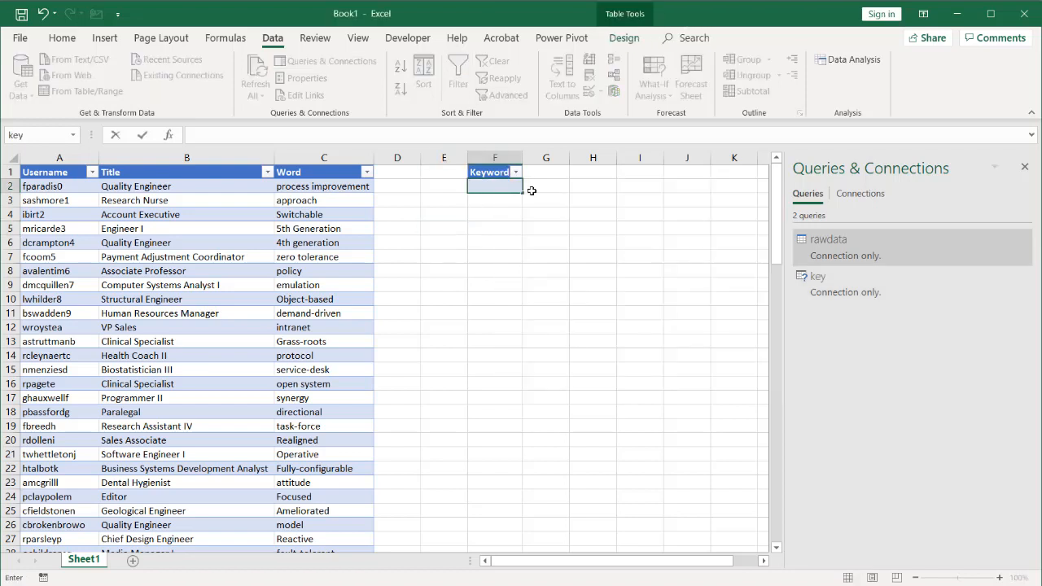
{"action": "type", "text": "="}
{"action": "left_click", "coordinate": [534, 231]}
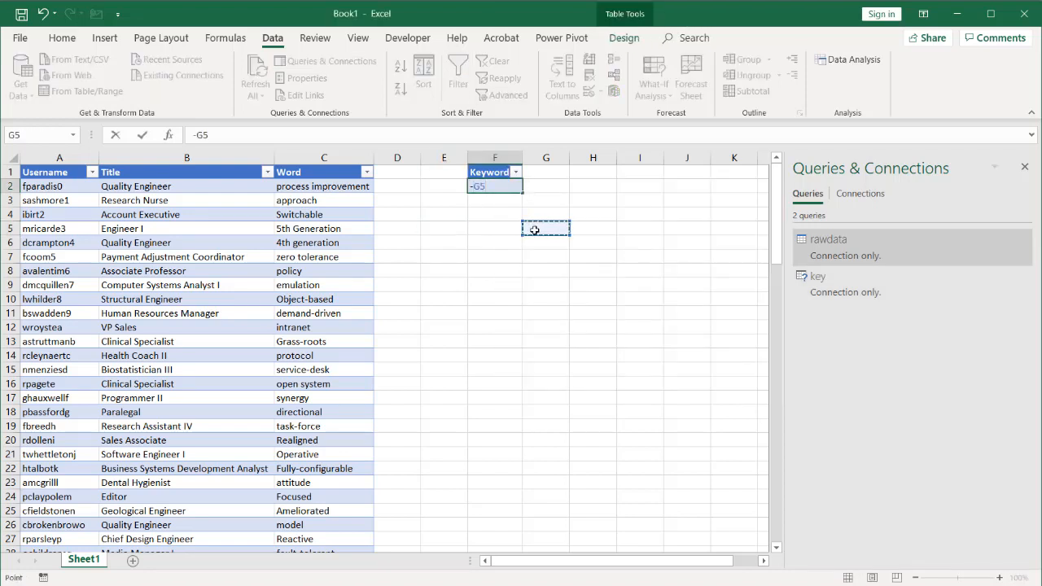
{"action": "key", "text": "Escape"}
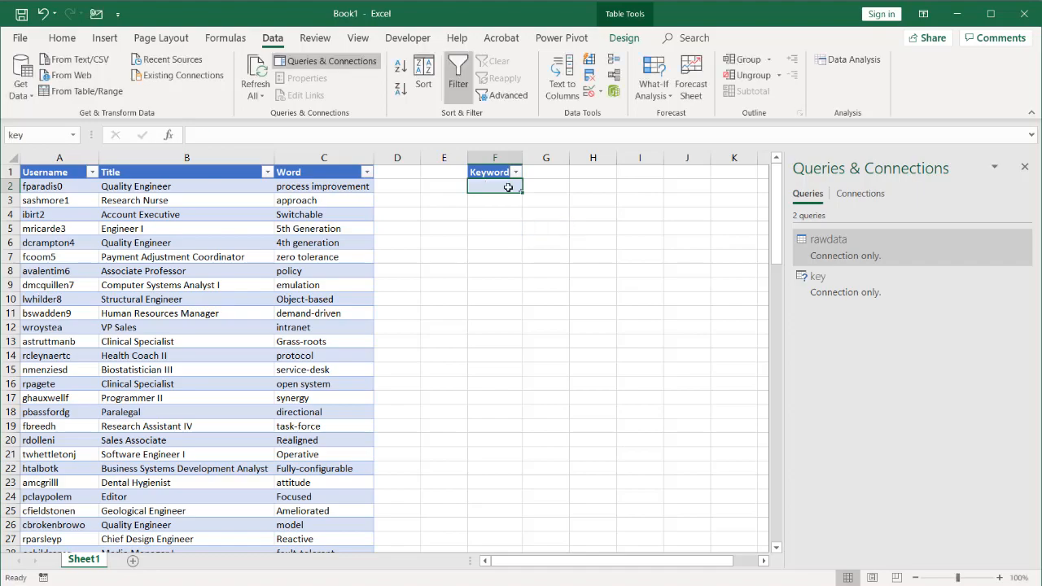
Enter "-" as the keyword in F2, then view the key query in the Power Query Editor and close it.
{"action": "type", "text": "-"}
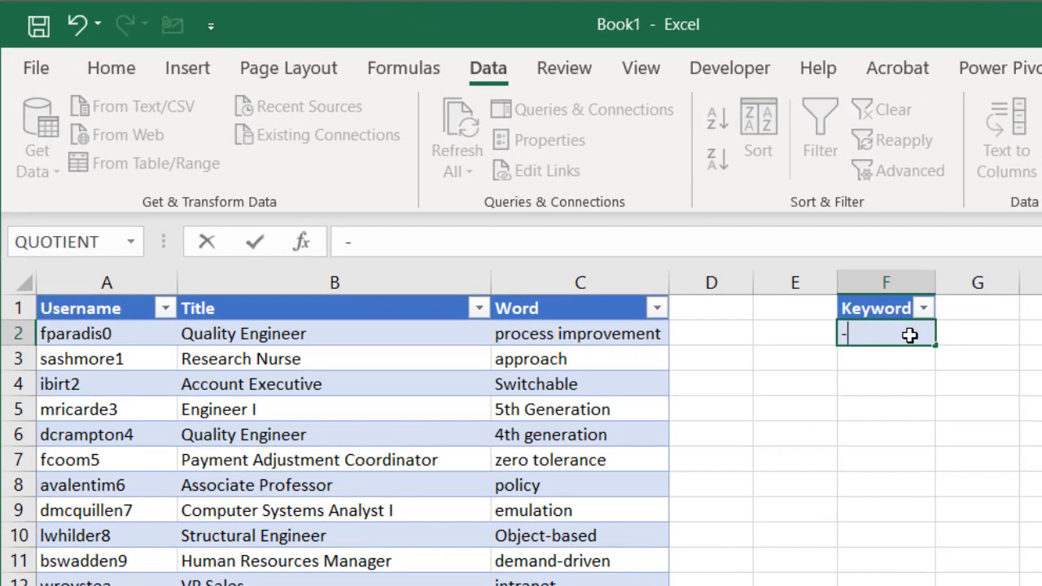
{"action": "key", "text": "Return"}
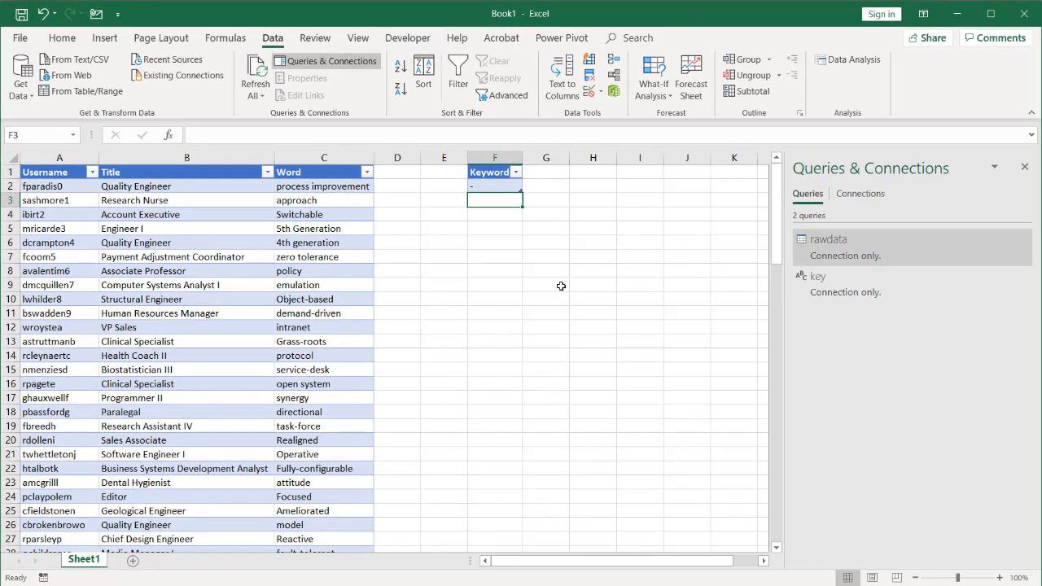
{"action": "left_click", "coordinate": [845, 284]}
{"action": "double_click", "coordinate": [845, 284]}
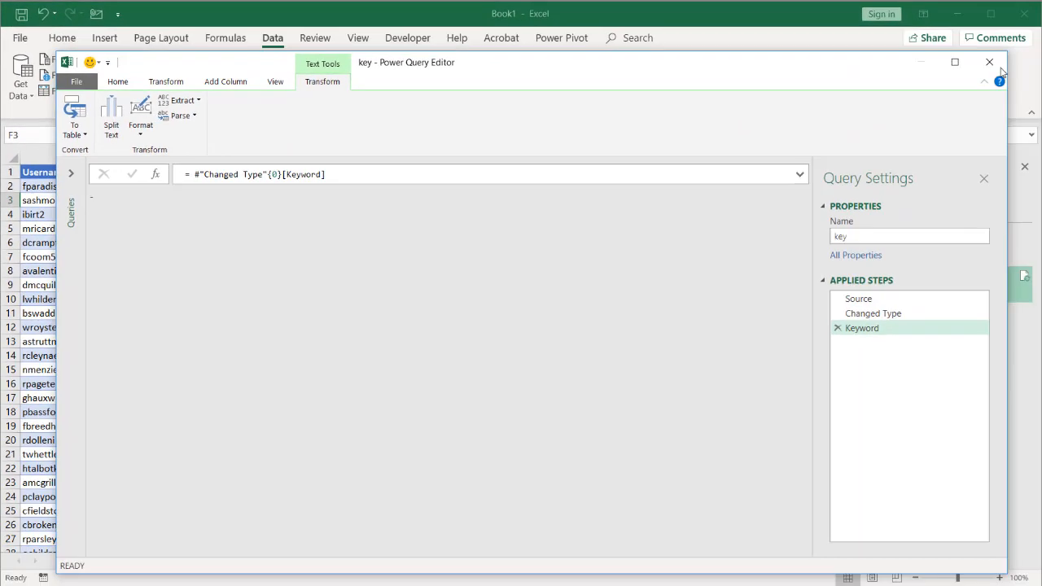
{"action": "left_click", "coordinate": [990, 63]}
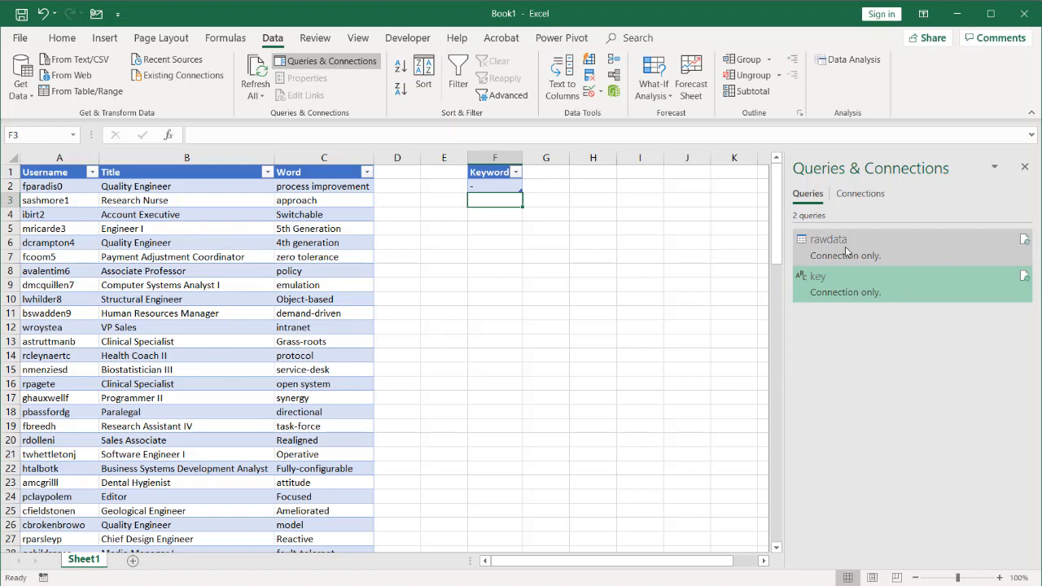
Create a new query that references rawdata and select its Word column.
{"action": "right_click", "coordinate": [845, 246]}
{"action": "left_click", "coordinate": [904, 397]}
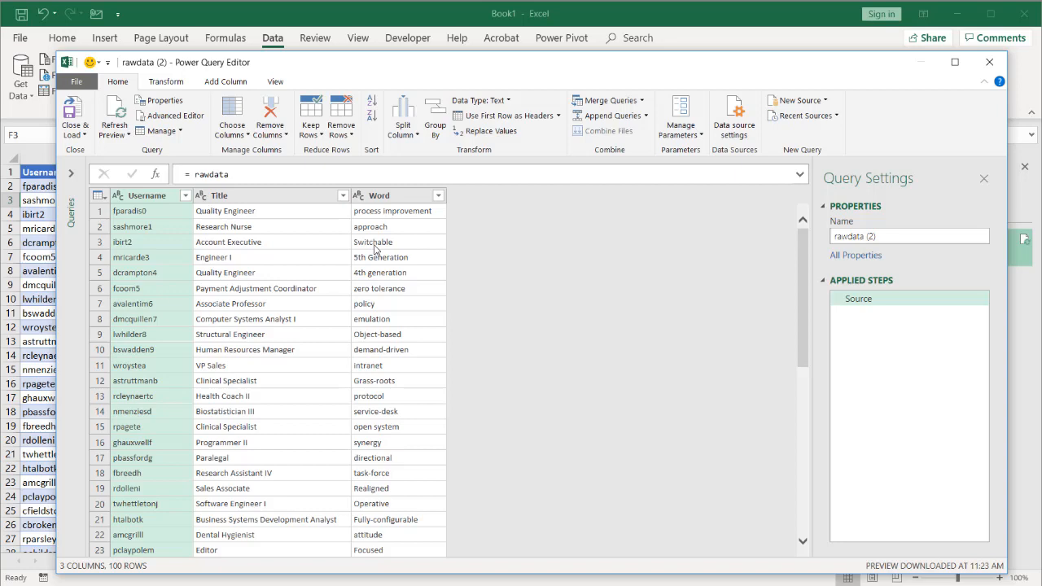
{"action": "left_click", "coordinate": [394, 198]}
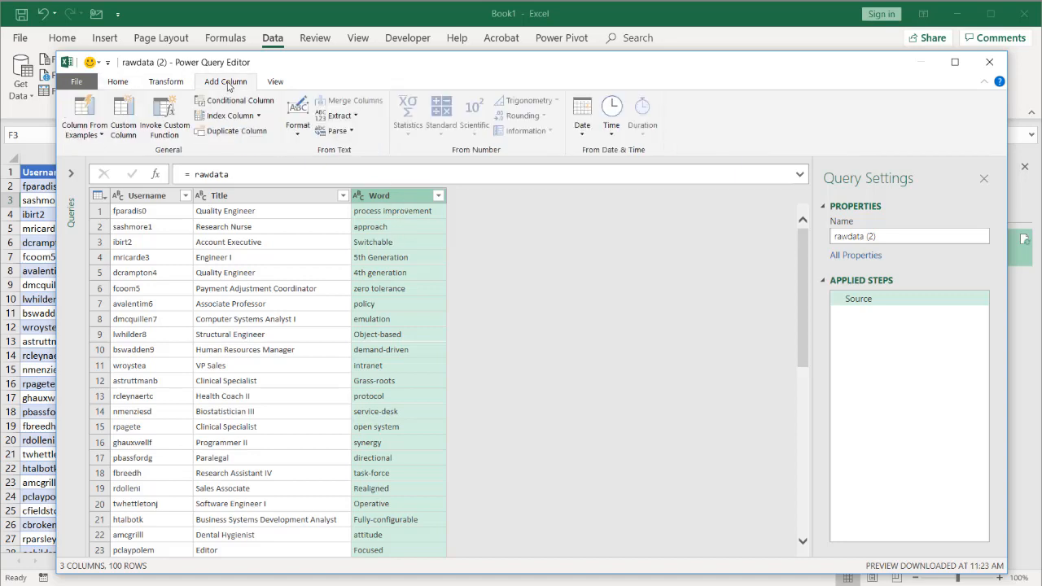
Start a conditional column with the rule that Word contains "attitude".
{"action": "left_click", "coordinate": [250, 103]}
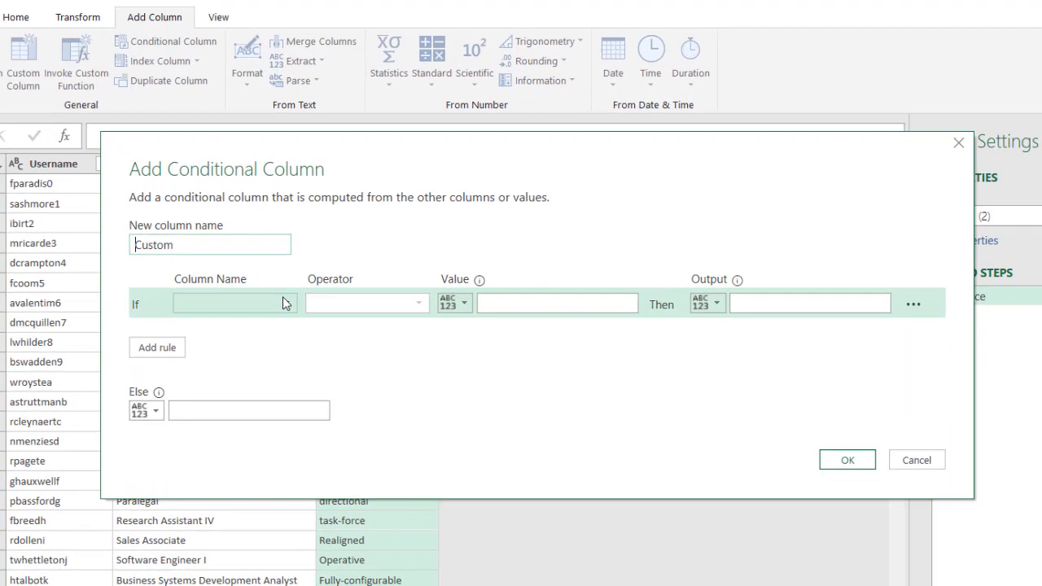
{"action": "left_click", "coordinate": [313, 301]}
{"action": "left_click", "coordinate": [226, 361]}
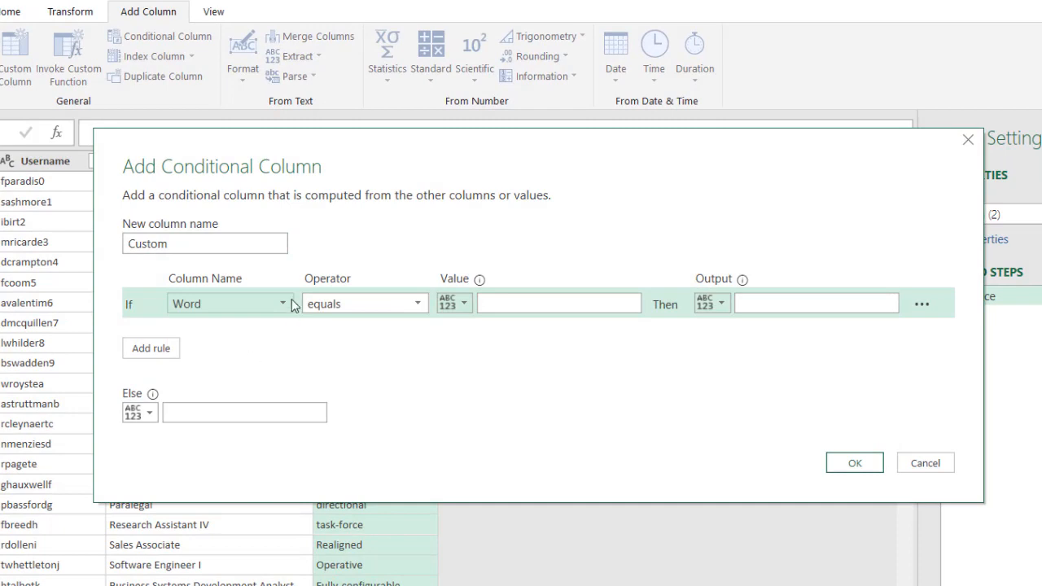
{"action": "left_click", "coordinate": [418, 304]}
{"action": "left_click", "coordinate": [389, 438]}
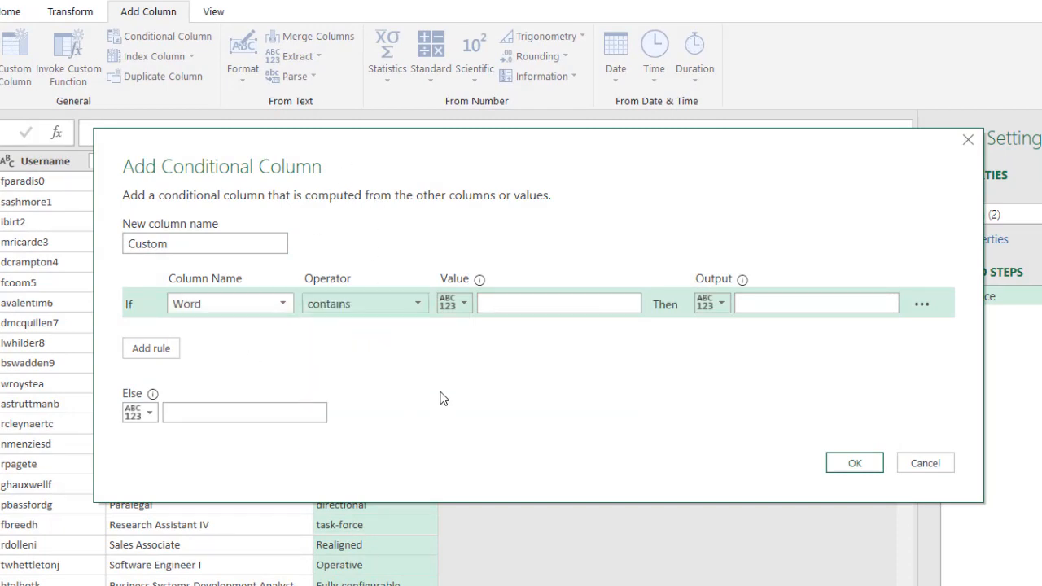
{"action": "left_click", "coordinate": [548, 303]}
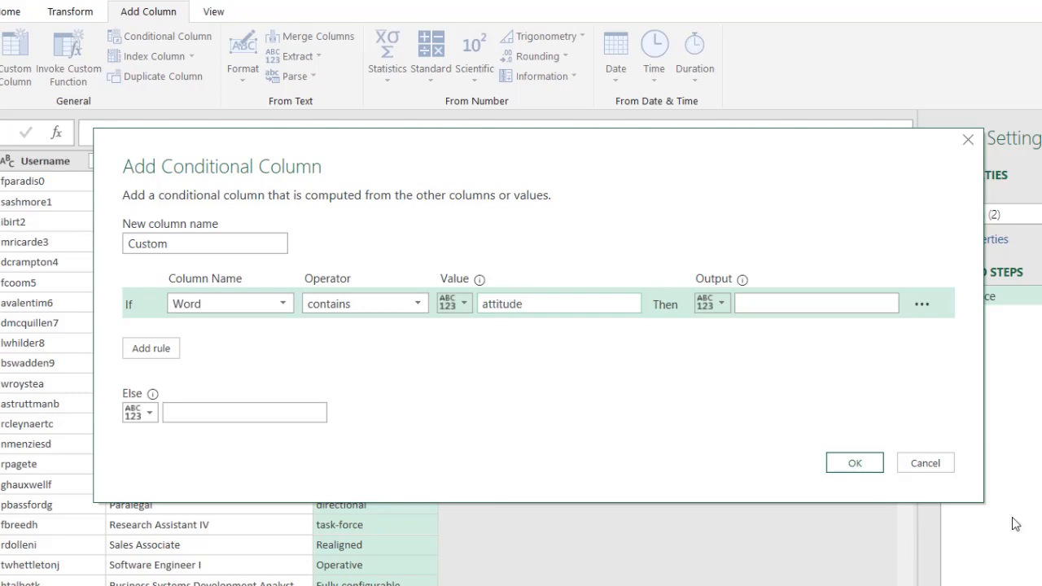
Make the rule output the Word column, leave the Else value empty and create the conditional column.
{"action": "left_click", "coordinate": [721, 303]}
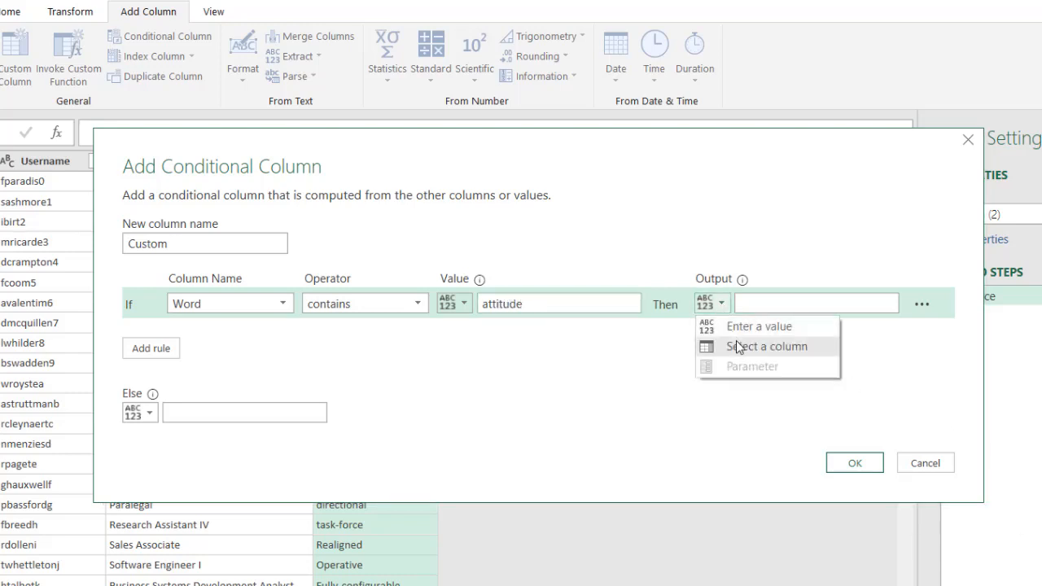
{"action": "left_click", "coordinate": [735, 340]}
{"action": "left_click", "coordinate": [890, 303]}
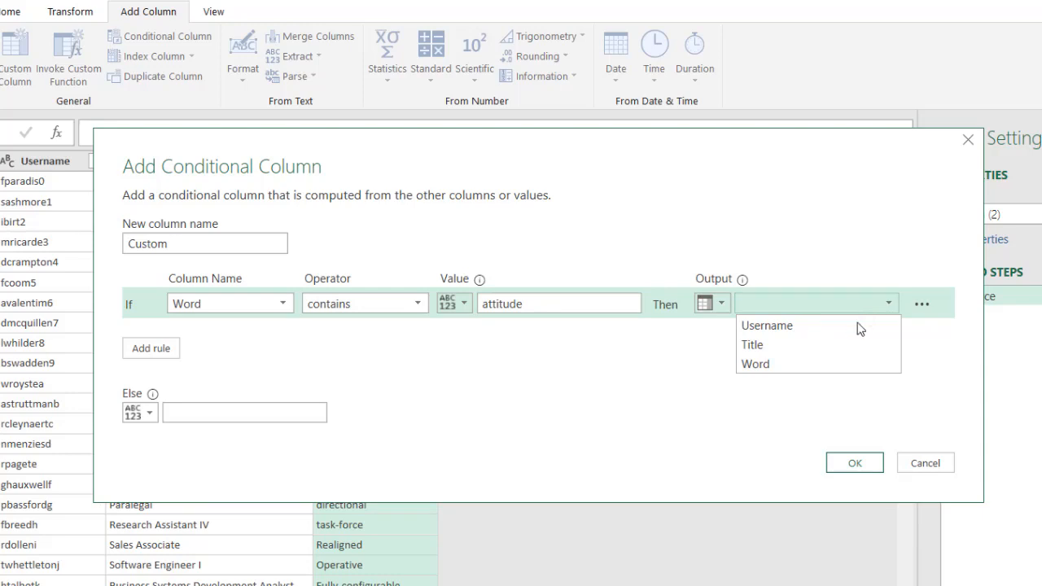
{"action": "left_click", "coordinate": [827, 361]}
{"action": "left_click", "coordinate": [210, 412]}
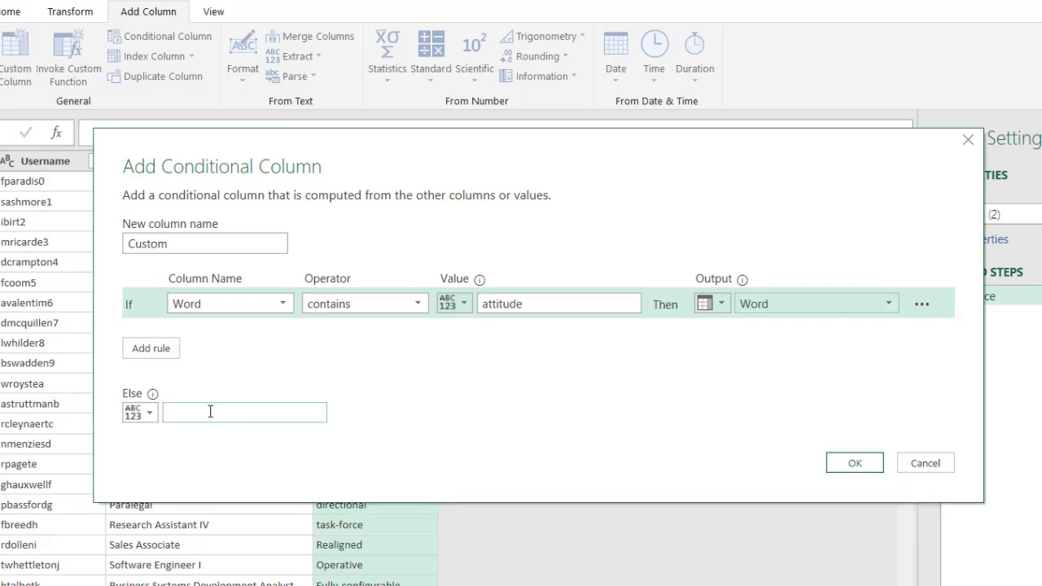
{"action": "left_click", "coordinate": [873, 462]}
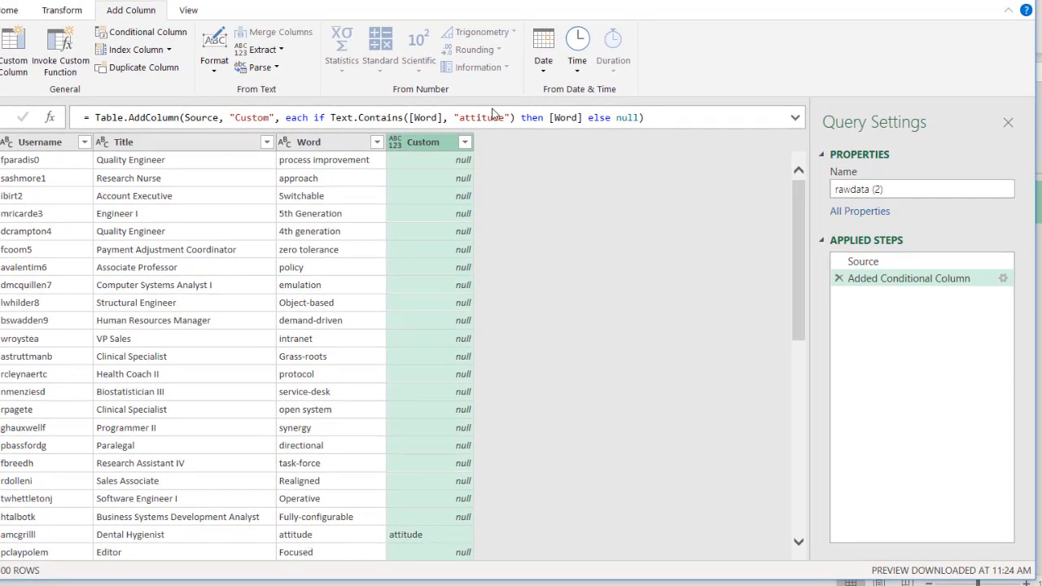
Filter null out of the Custom column and remove that column from the query.
{"action": "left_click", "coordinate": [464, 142]}
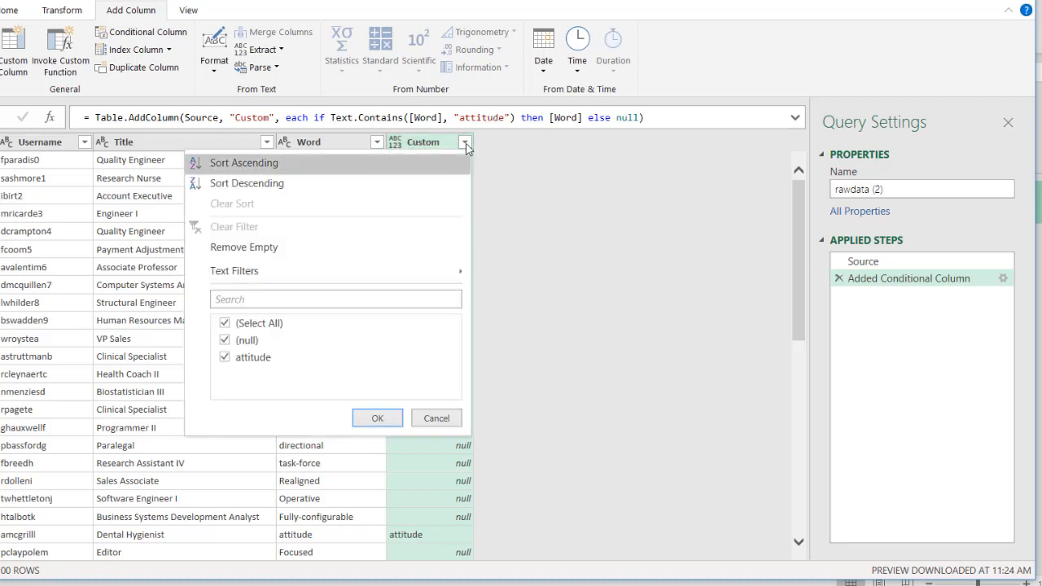
{"action": "left_click", "coordinate": [226, 340]}
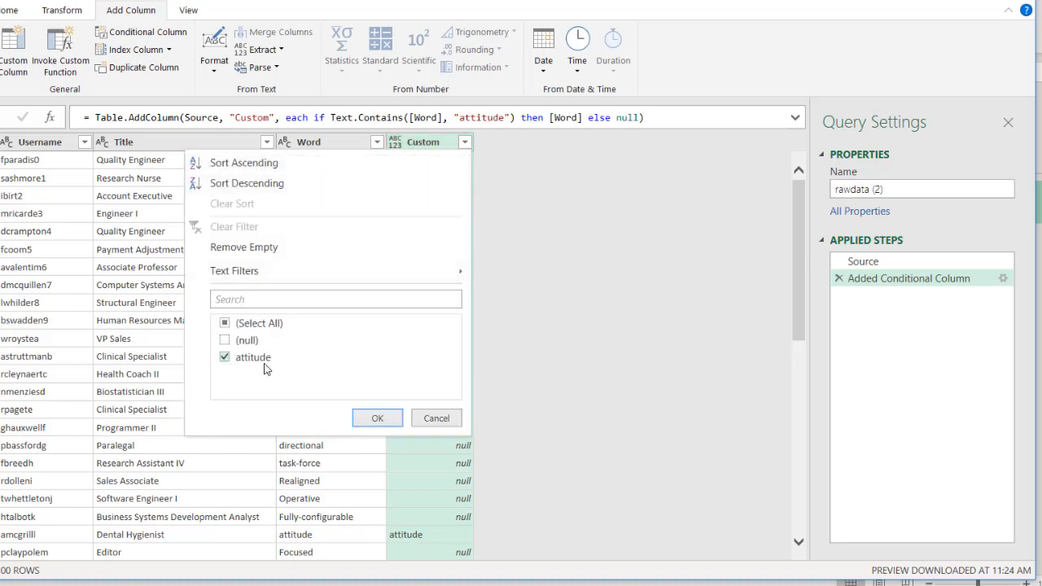
{"action": "left_click", "coordinate": [389, 413]}
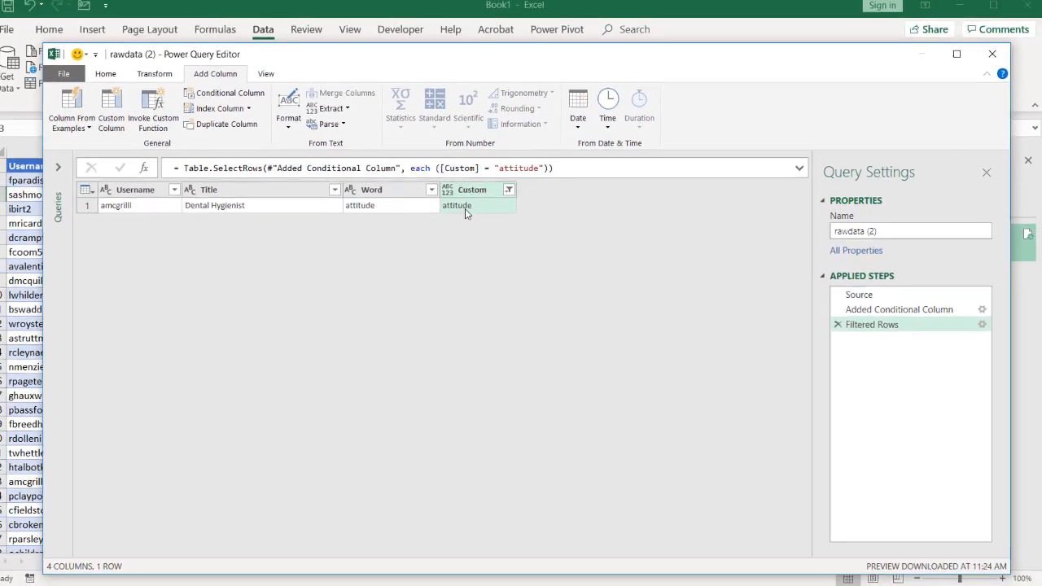
{"action": "right_click", "coordinate": [475, 194]}
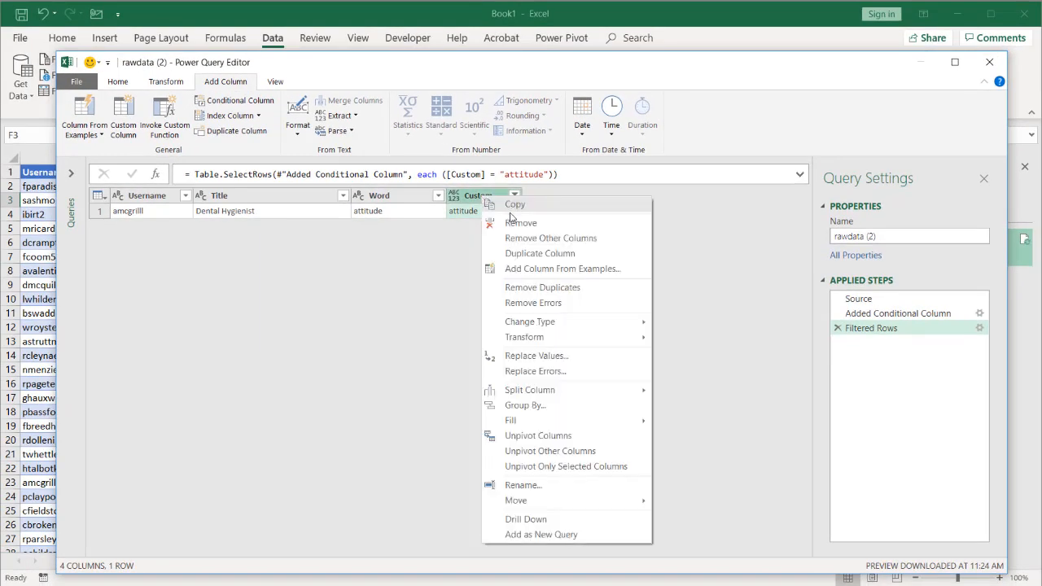
{"action": "left_click", "coordinate": [514, 222]}
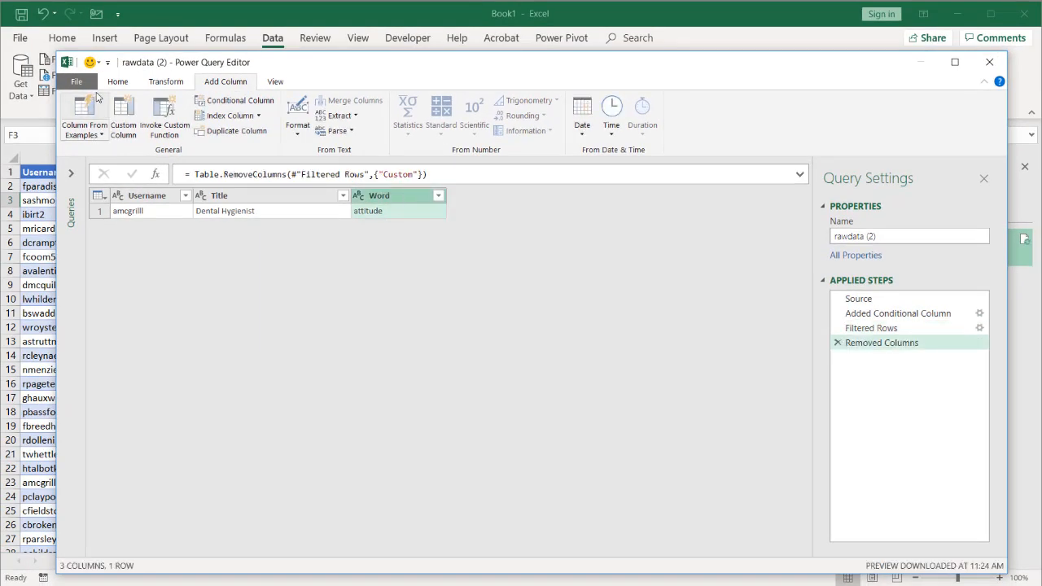
Load the rawdata (2) query as a table in the existing worksheet, starting at cell H1.
{"action": "left_click", "coordinate": [117, 81]}
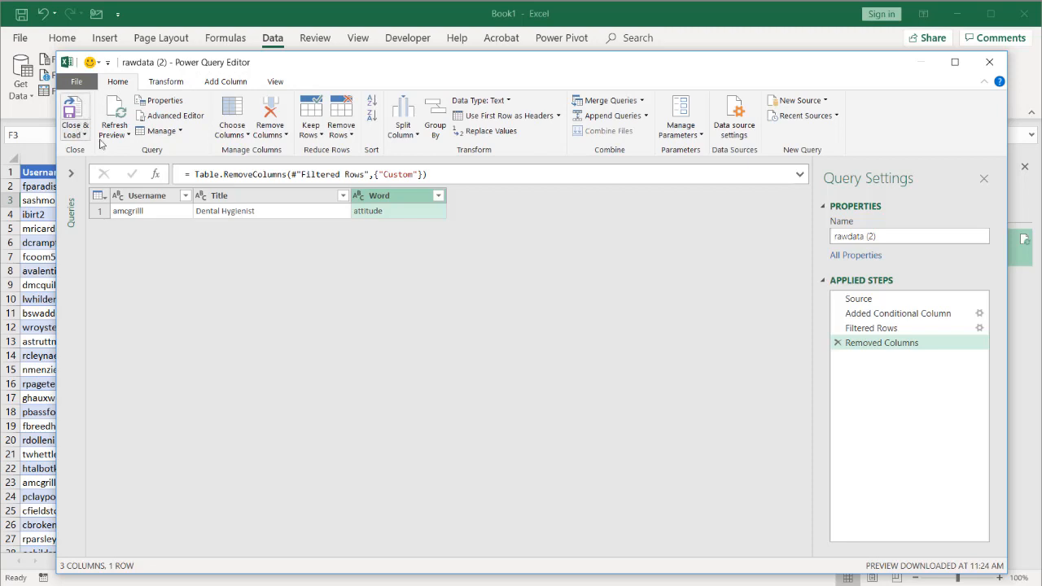
{"action": "left_click", "coordinate": [75, 135]}
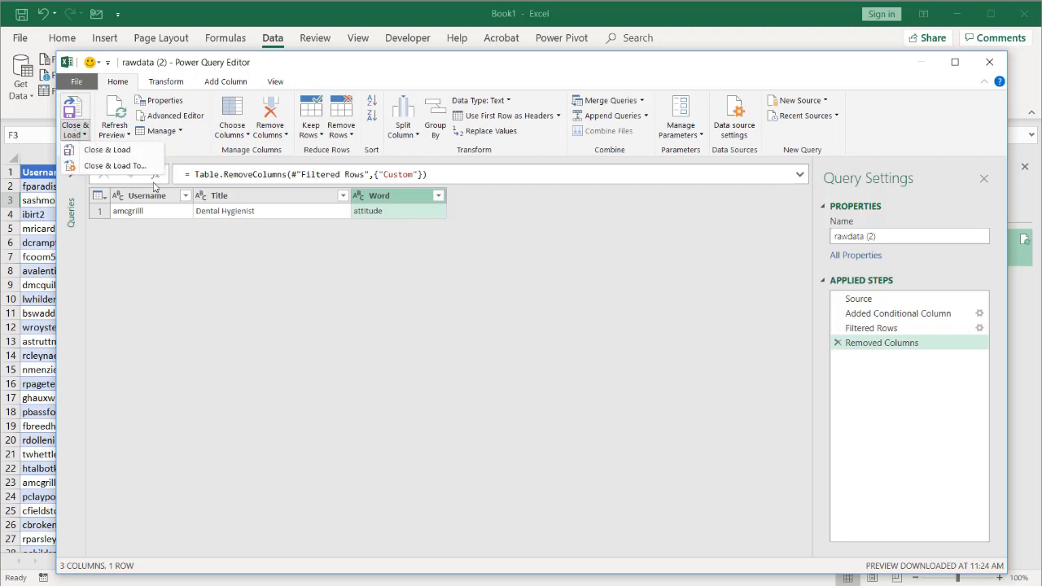
{"action": "left_click", "coordinate": [106, 166]}
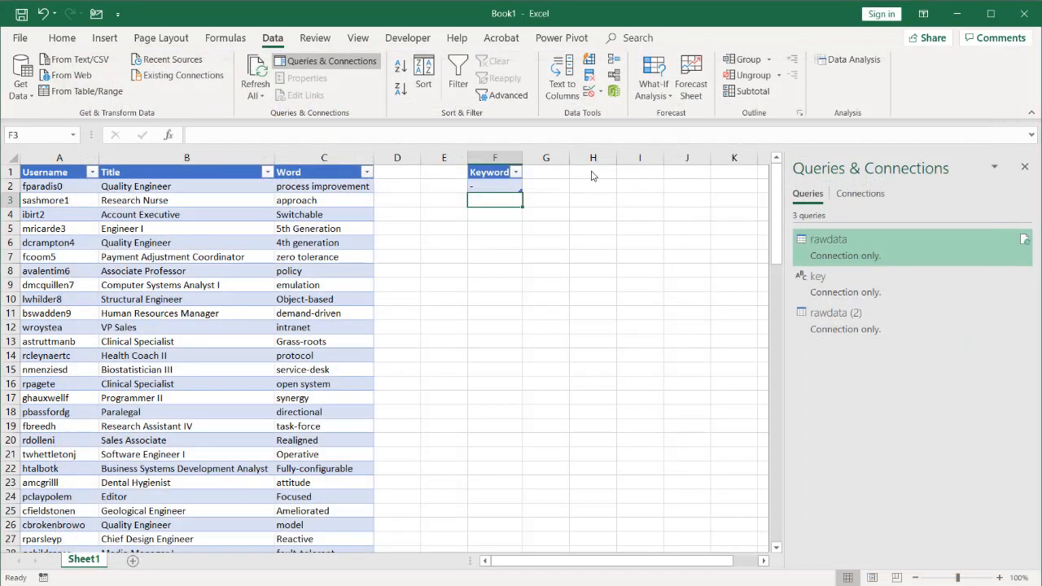
{"action": "left_click", "coordinate": [555, 274]}
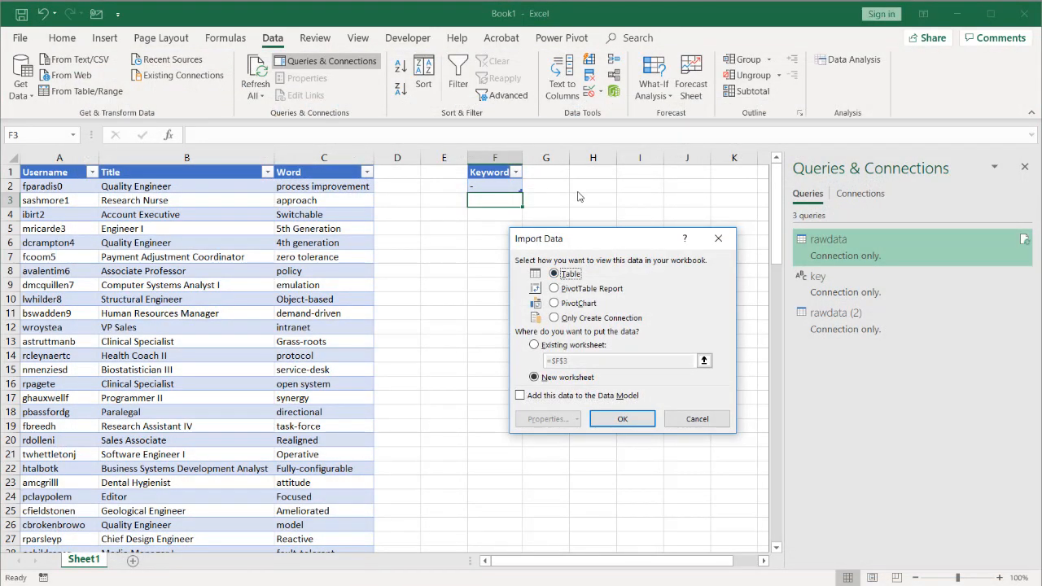
{"action": "left_click", "coordinate": [534, 345]}
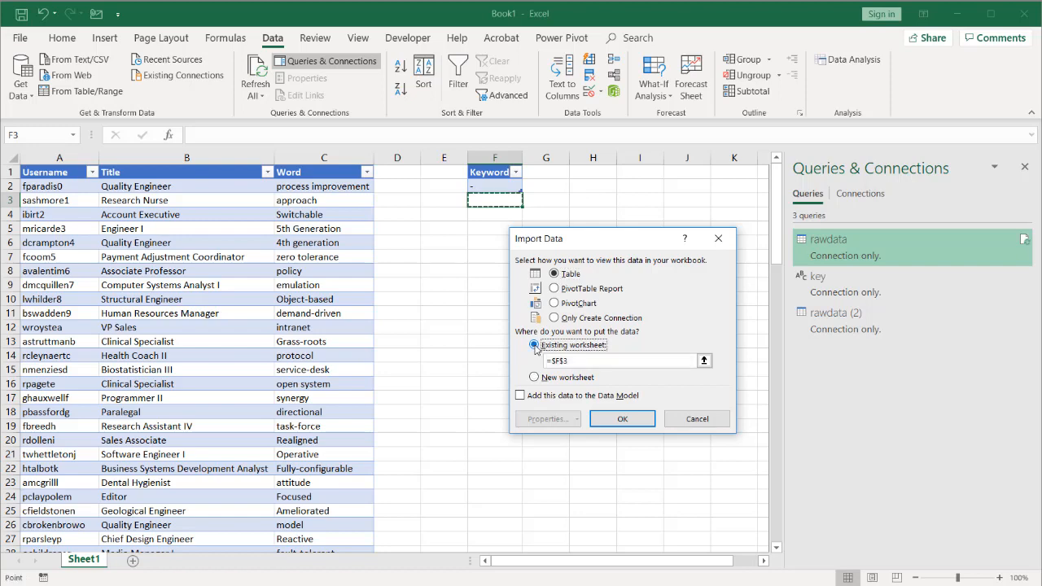
{"action": "left_click", "coordinate": [598, 174]}
{"action": "left_click", "coordinate": [623, 419]}
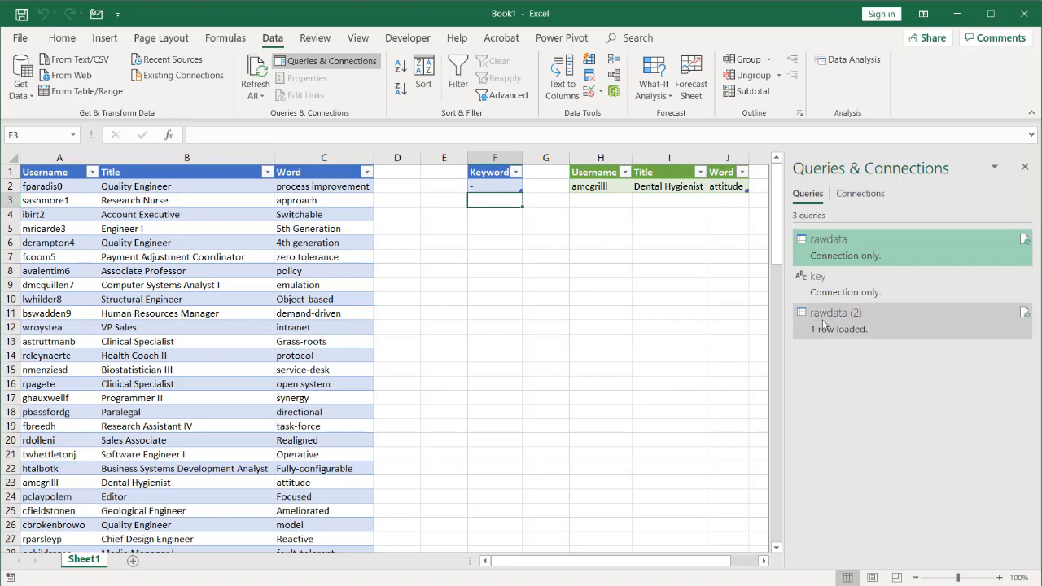
In the rawdata (2) query code, replace the hard-coded "attitude" in Text.Contains with the key query, and load the result to the worksheet.
{"action": "mouse_move", "coordinate": [824, 324]}
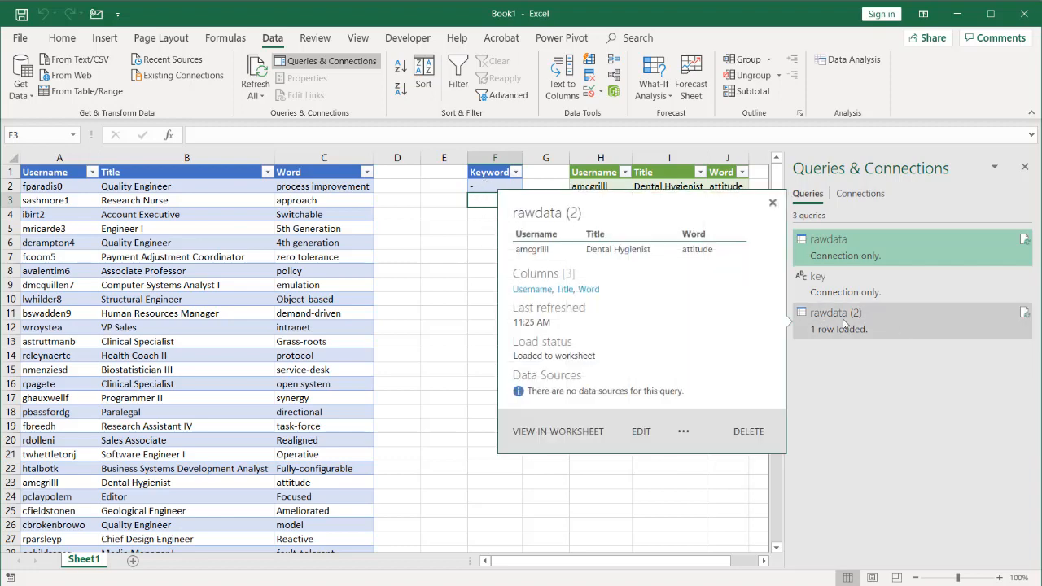
{"action": "double_click", "coordinate": [814, 313]}
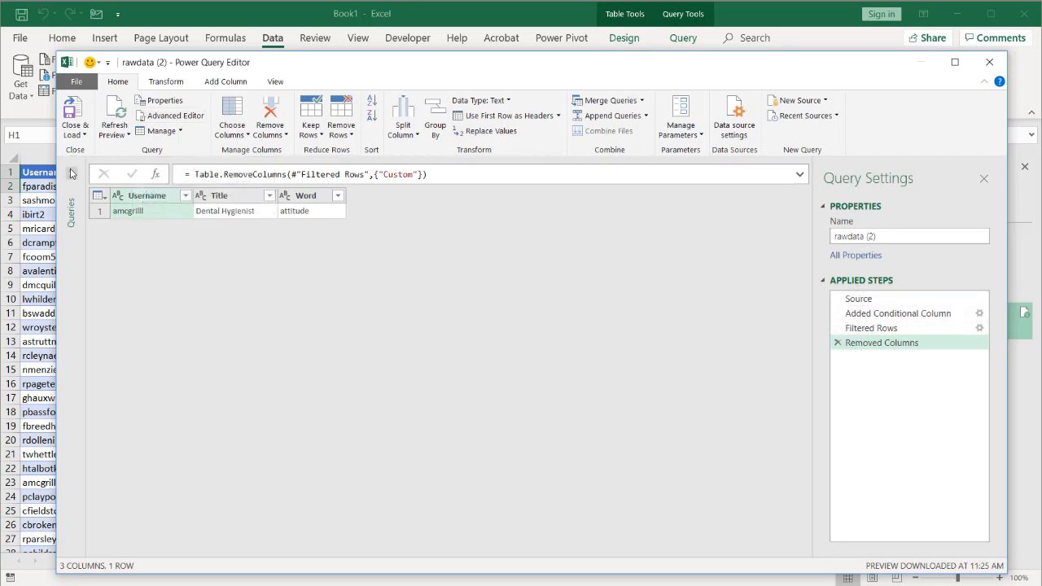
{"action": "left_click", "coordinate": [72, 174]}
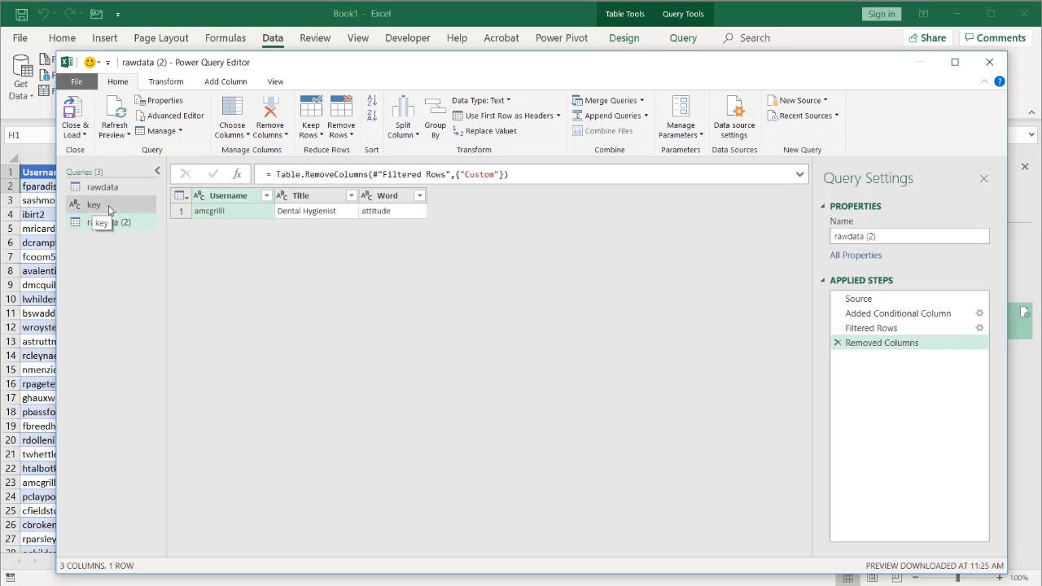
{"action": "left_click", "coordinate": [174, 117]}
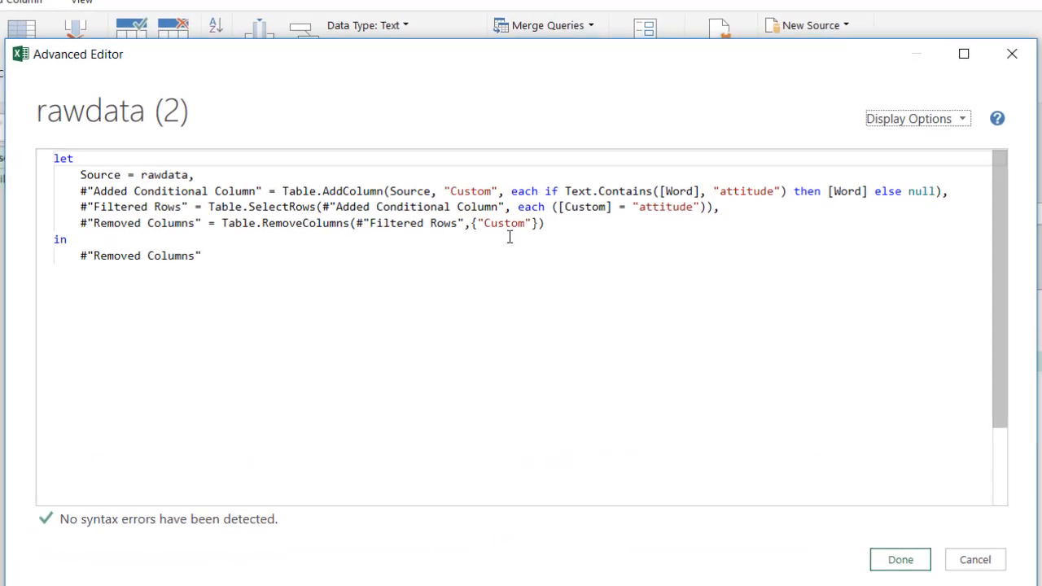
{"action": "left_click_drag", "start_coordinate": [780, 192], "coordinate": [717, 192]}
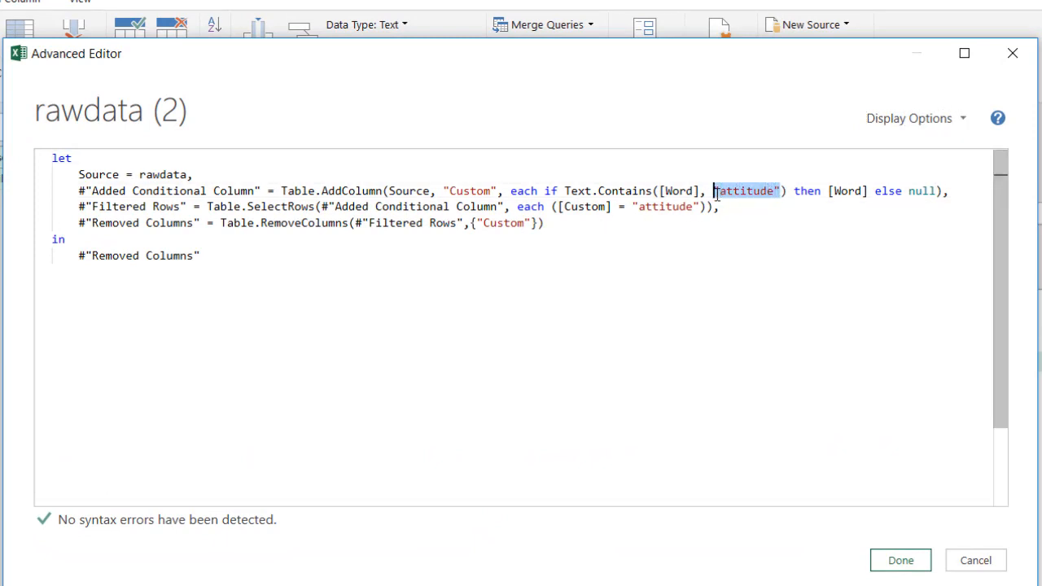
{"action": "type", "text": "ke"}
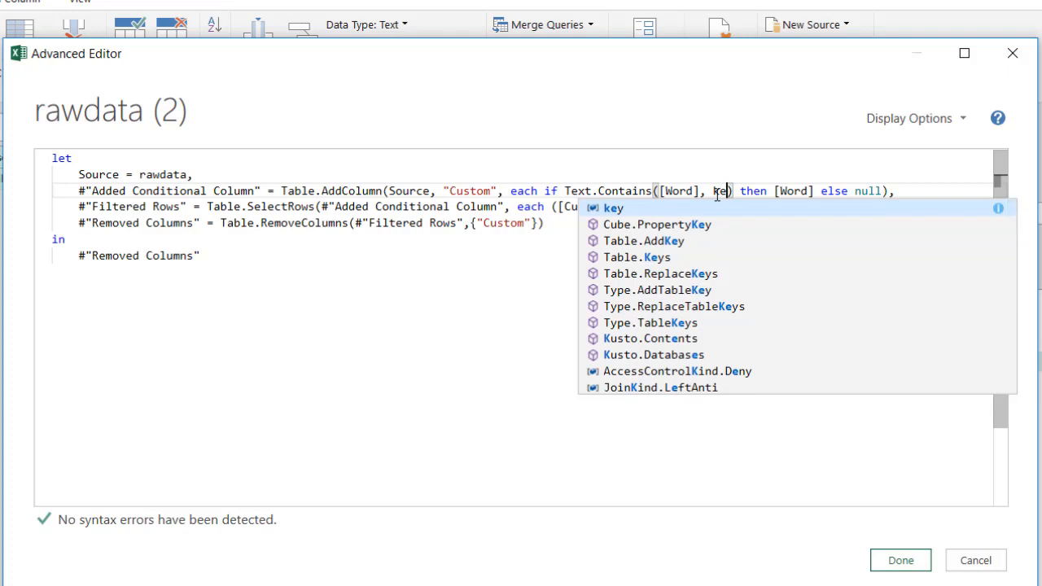
{"action": "type", "text": "y"}
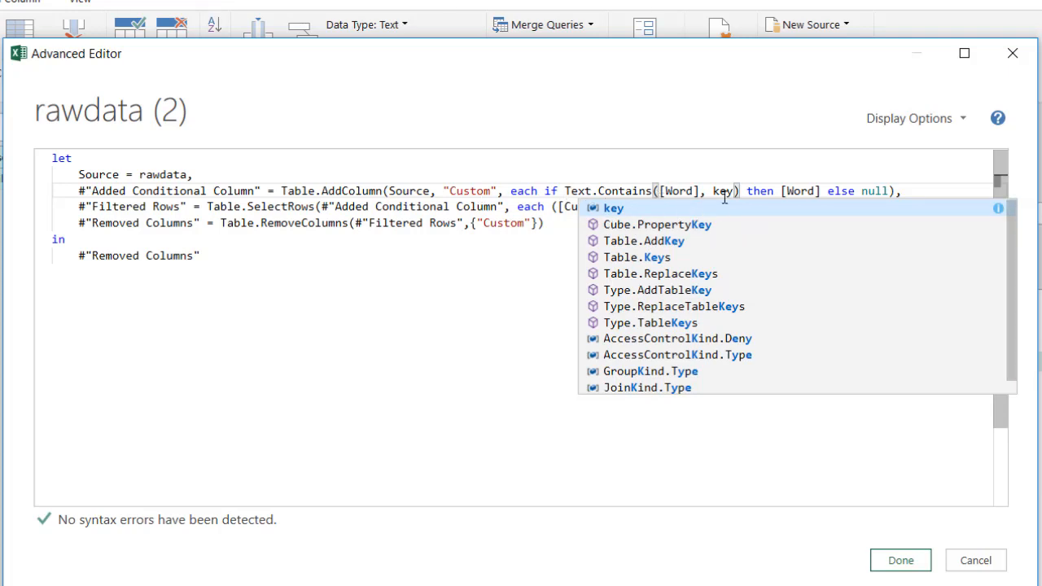
{"action": "left_click", "coordinate": [612, 210]}
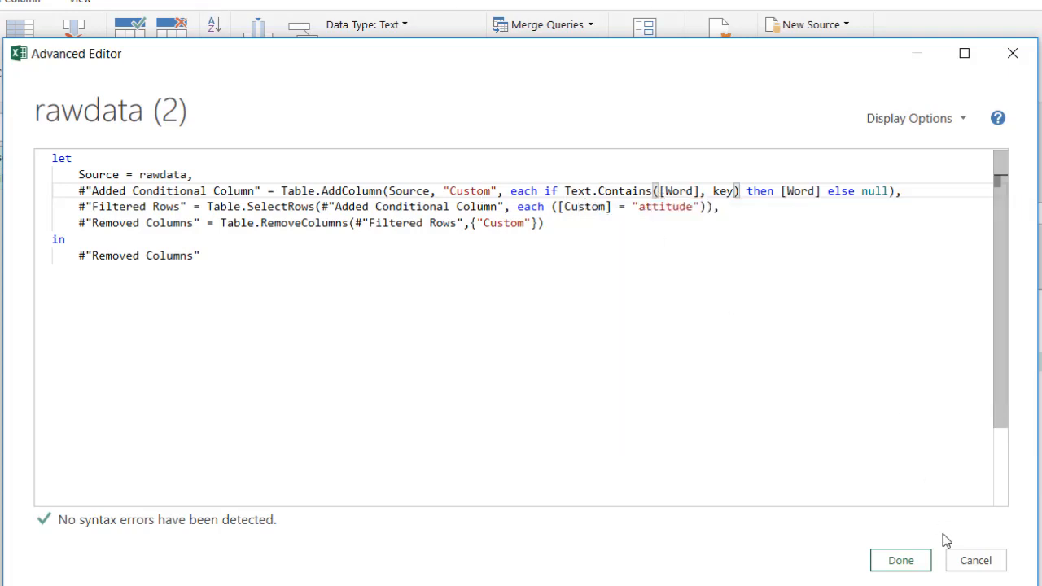
{"action": "left_click", "coordinate": [900, 562]}
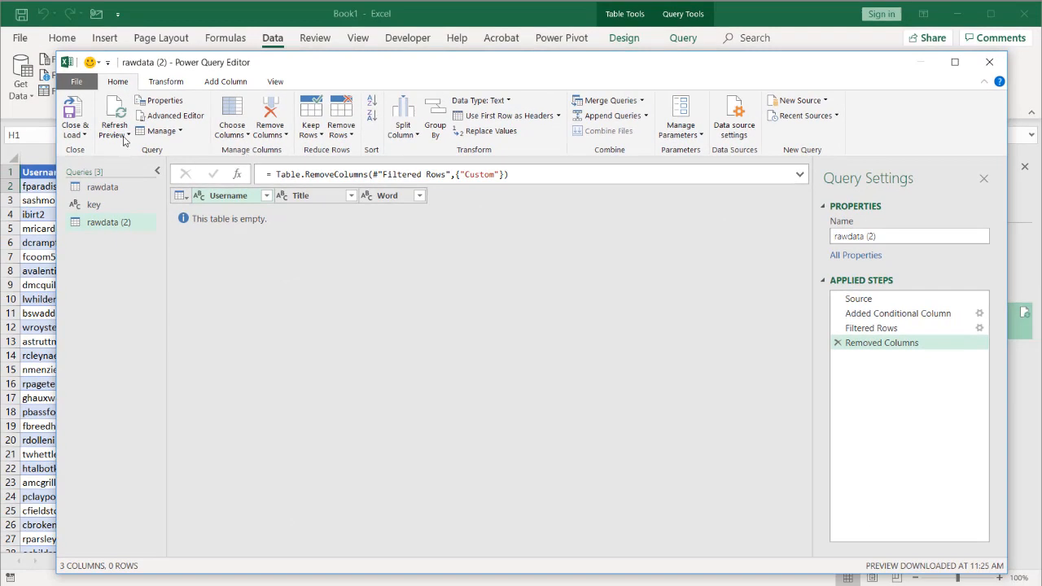
{"action": "left_click", "coordinate": [75, 109]}
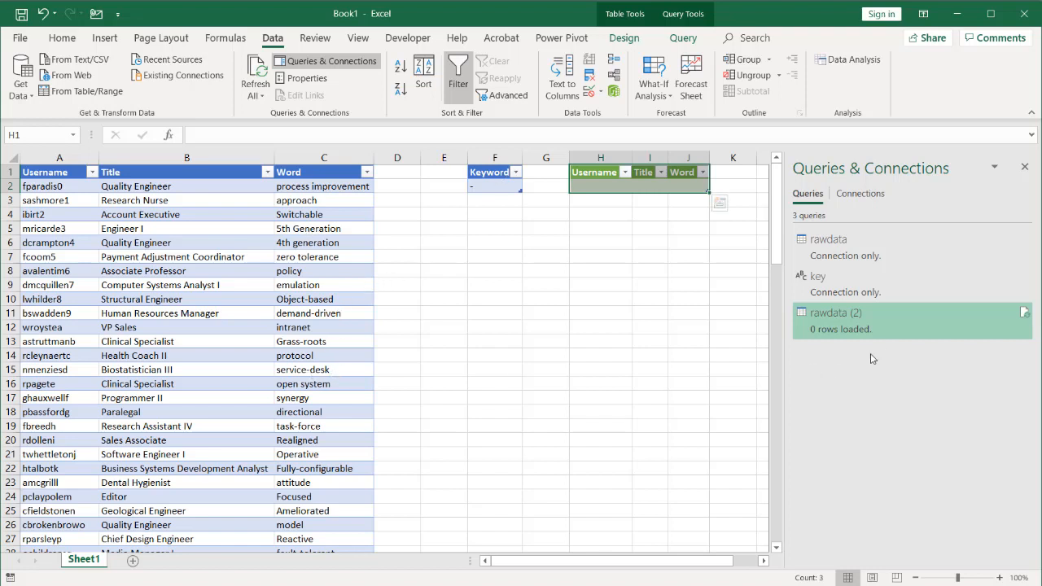
Edit the Filtered Rows step of the rawdata (2) query to keep rows where Custom does not equal null.
{"action": "mouse_move", "coordinate": [844, 320]}
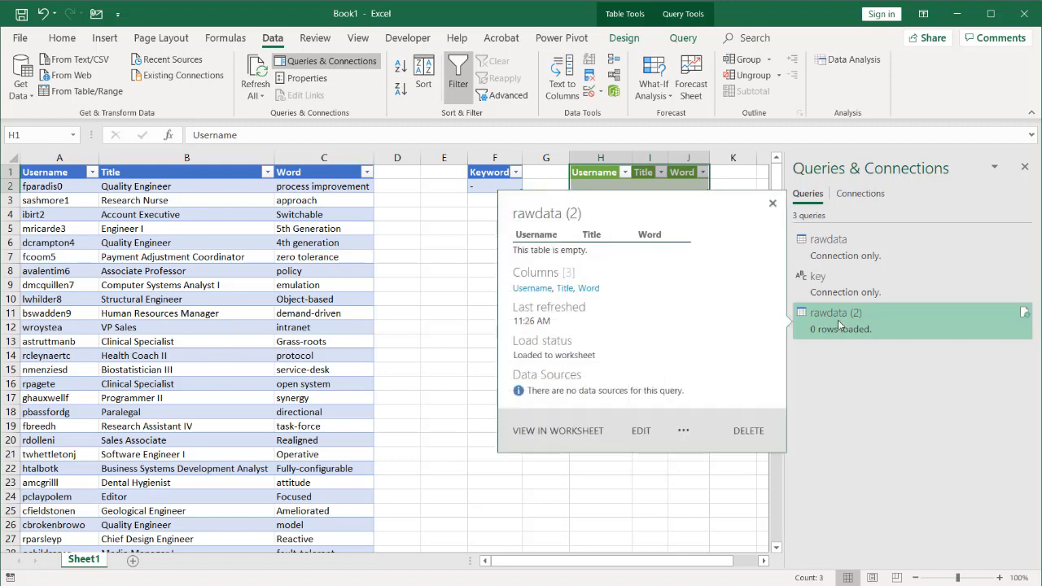
{"action": "double_click", "coordinate": [838, 321]}
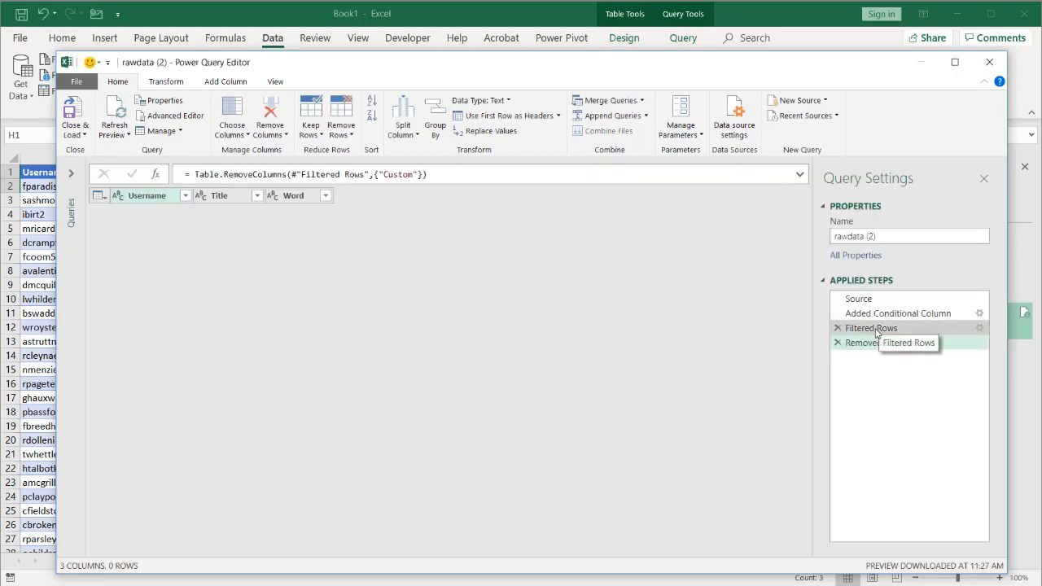
{"action": "left_click", "coordinate": [881, 329]}
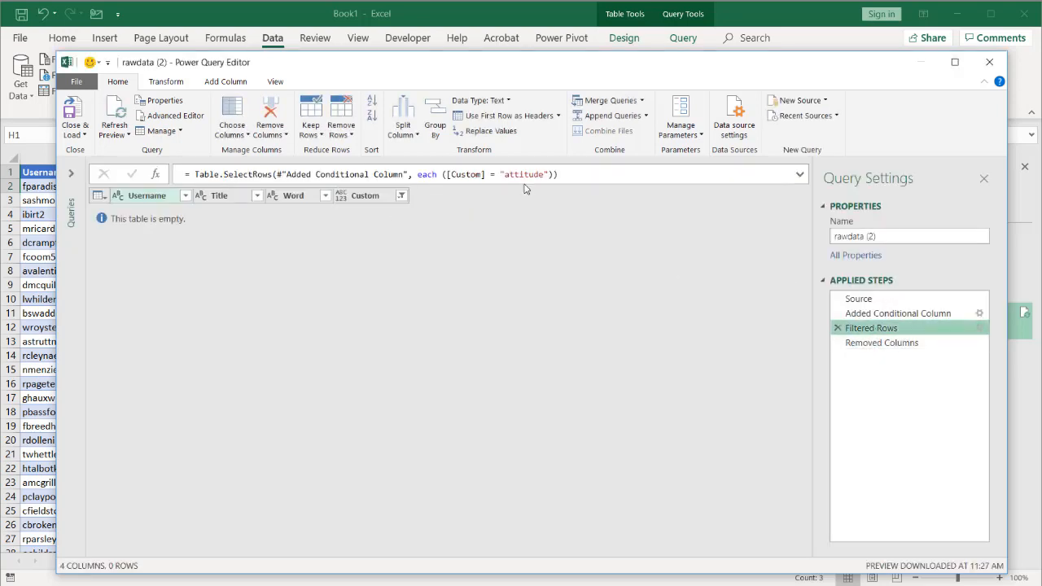
{"action": "left_click", "coordinate": [980, 328]}
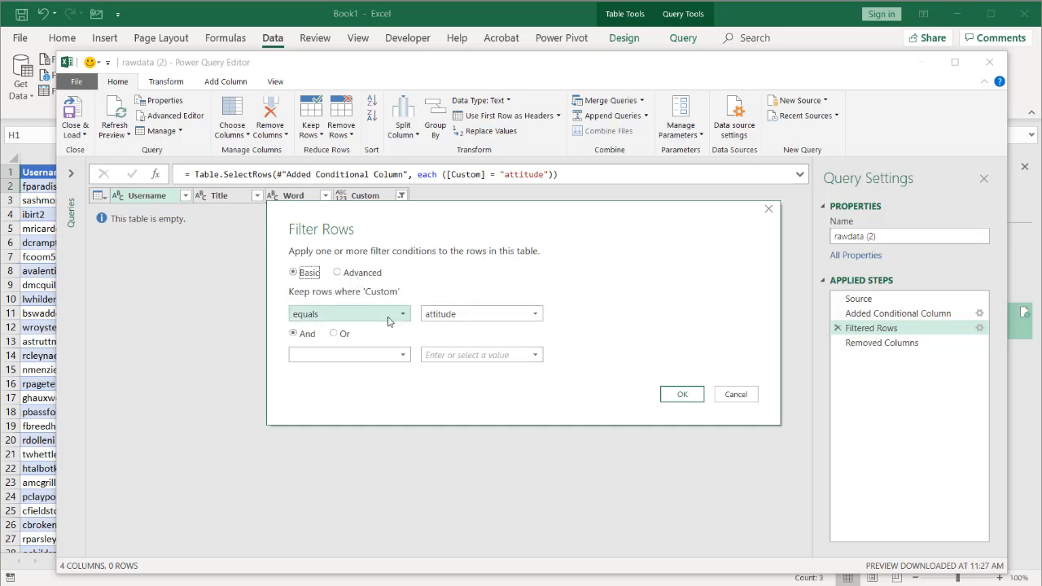
{"action": "left_click", "coordinate": [535, 314]}
{"action": "left_click", "coordinate": [404, 318]}
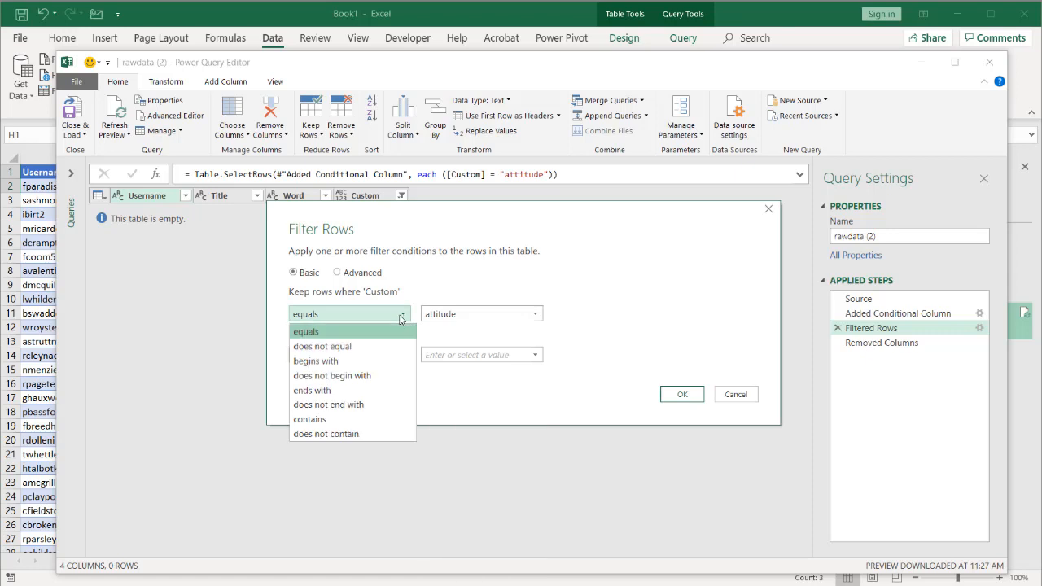
{"action": "left_click", "coordinate": [366, 347]}
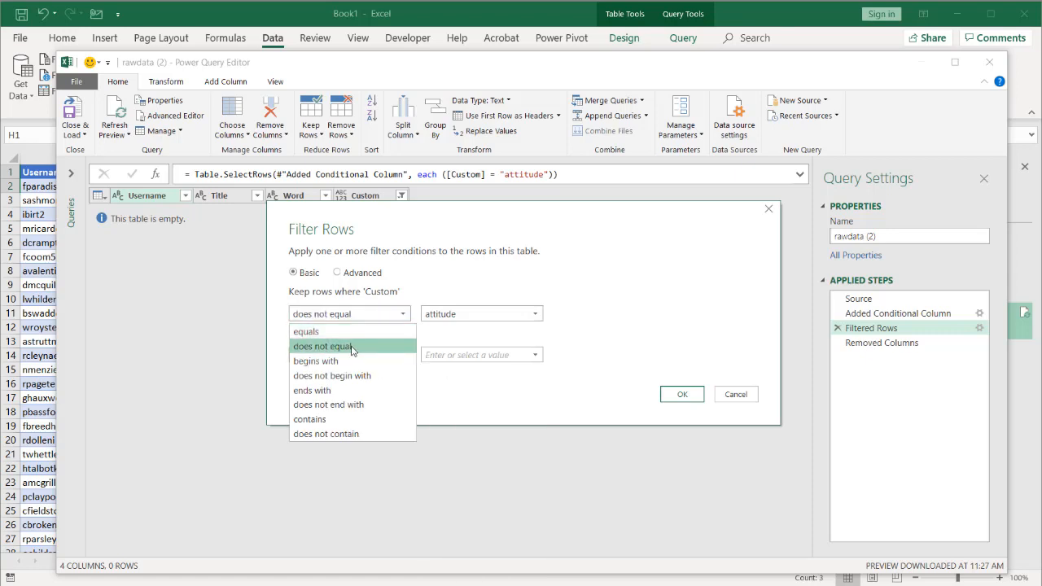
{"action": "left_click", "coordinate": [366, 346]}
{"action": "left_click", "coordinate": [529, 311]}
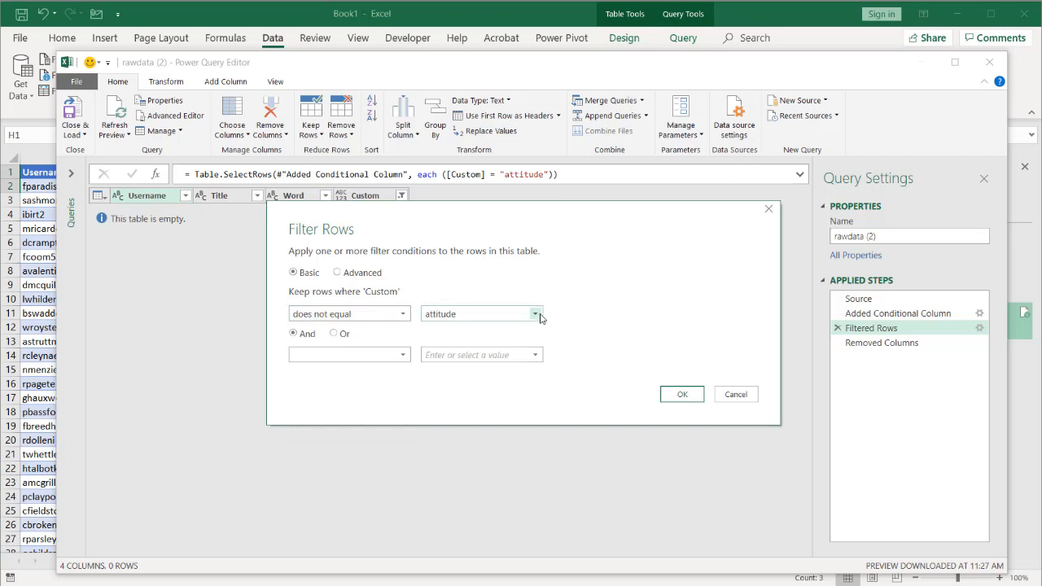
{"action": "left_click", "coordinate": [537, 315]}
{"action": "left_click", "coordinate": [538, 329]}
{"action": "left_click", "coordinate": [680, 394]}
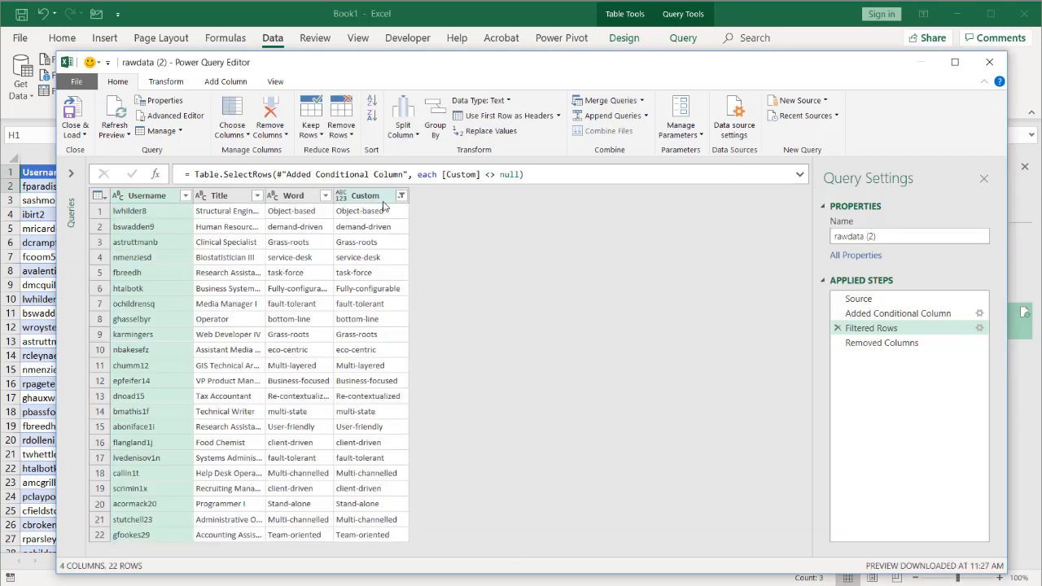
Compare the rows of the Added Conditional Column and Filtered Rows steps, and load the updated query to the worksheet.
{"action": "left_click", "coordinate": [920, 313]}
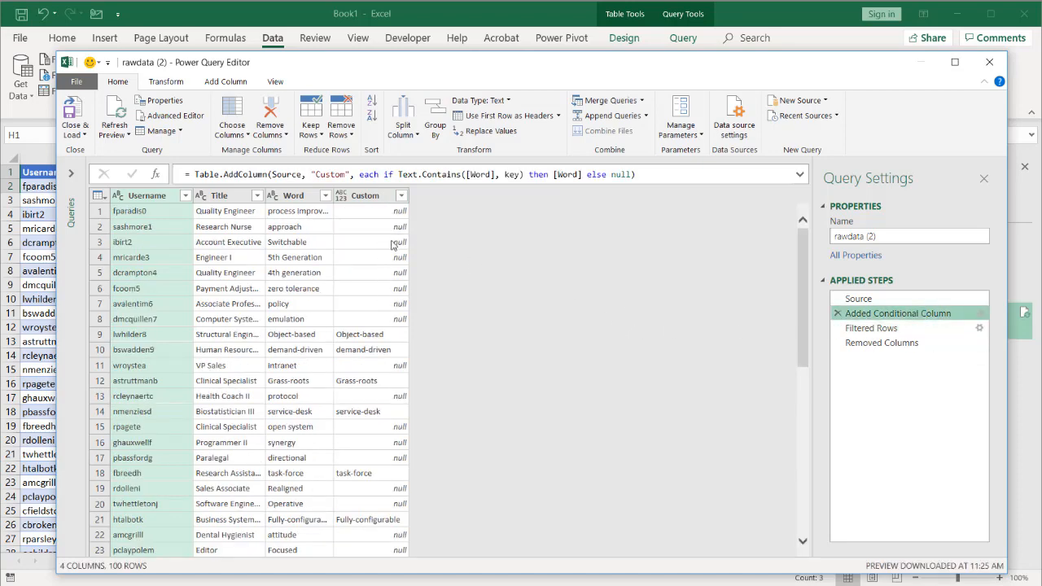
{"action": "left_click", "coordinate": [884, 329]}
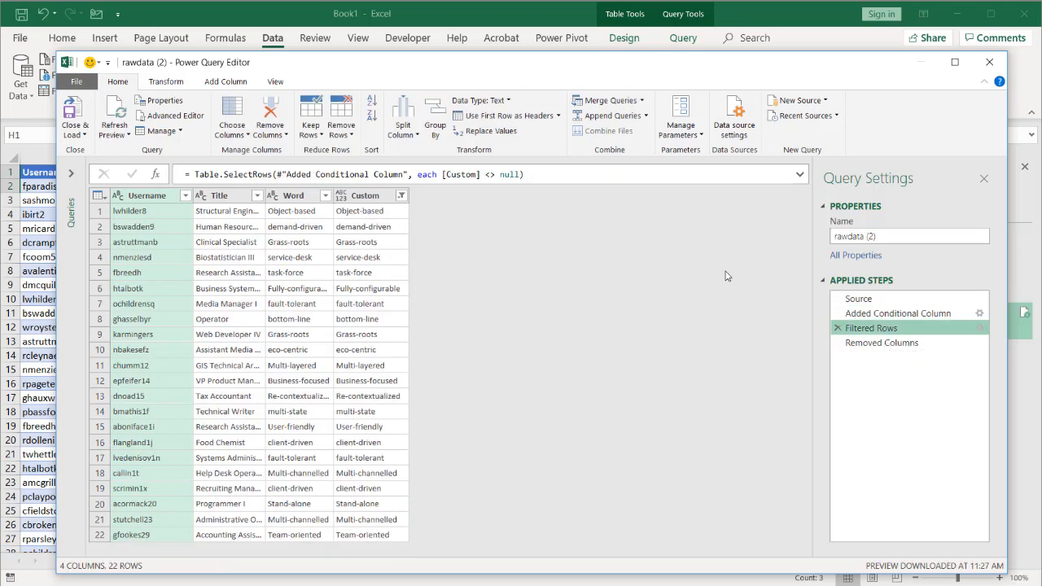
{"action": "left_click", "coordinate": [73, 110]}
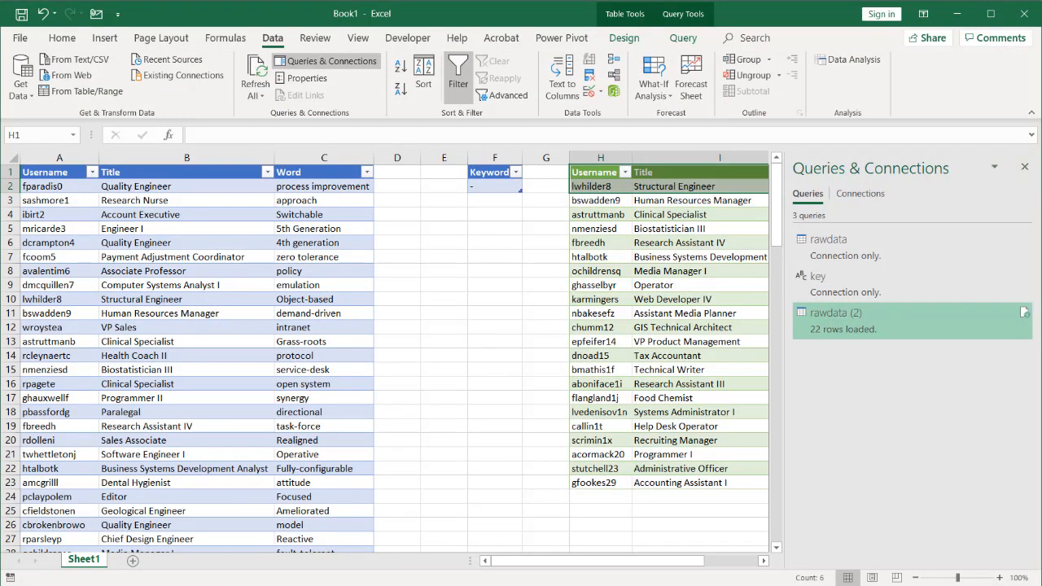
Enter "generation" as the keyword in cell F2 and refresh the rawdata (2) results table.
{"action": "left_click_drag", "start_coordinate": [697, 561], "coordinate": [719, 563]}
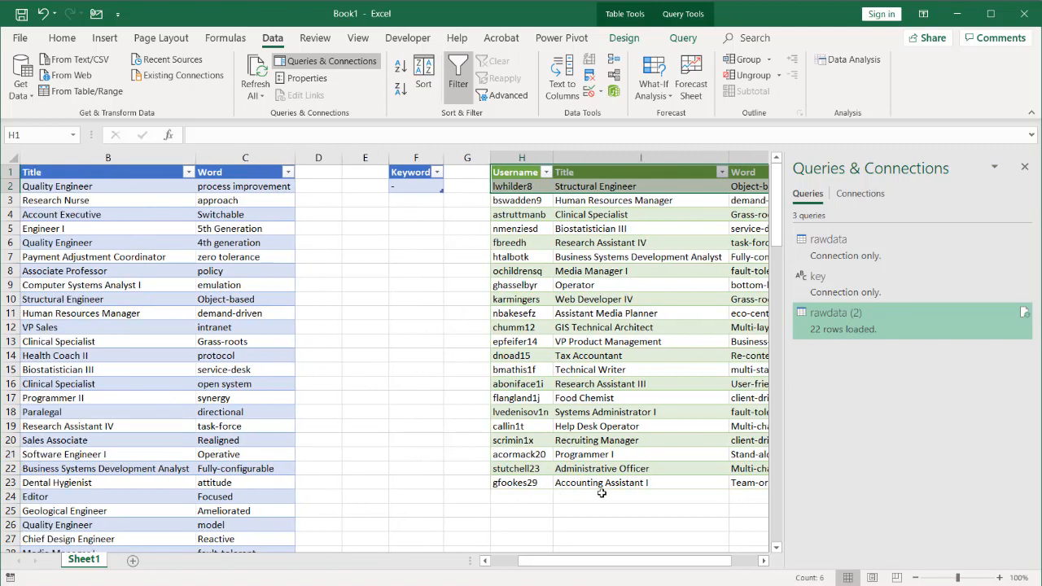
{"action": "left_click", "coordinate": [915, 578]}
{"action": "left_click", "coordinate": [915, 578]}
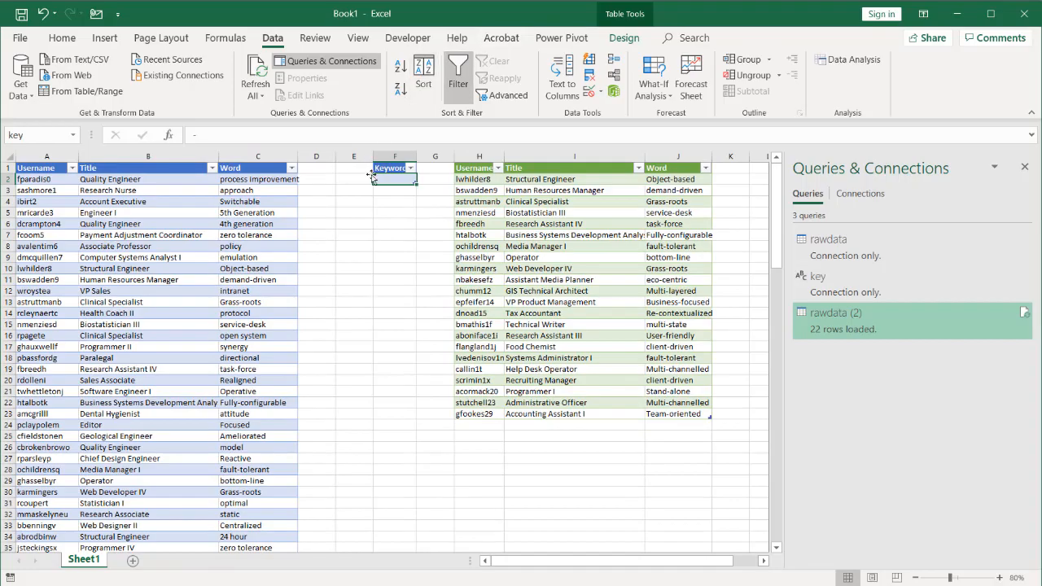
{"action": "left_click", "coordinate": [226, 129]}
{"action": "type", "text": "ge"}
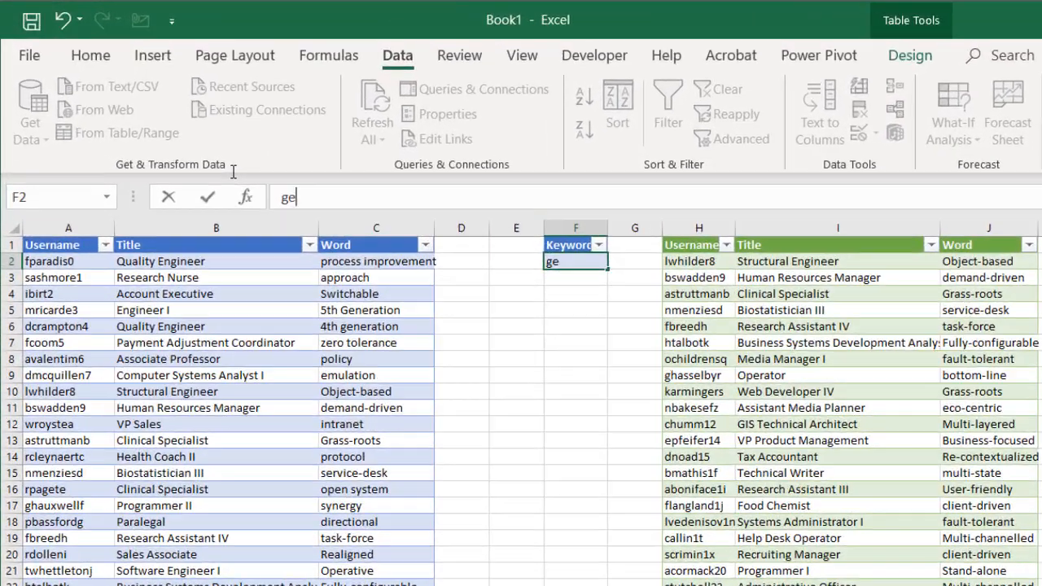
{"action": "type", "text": "neration"}
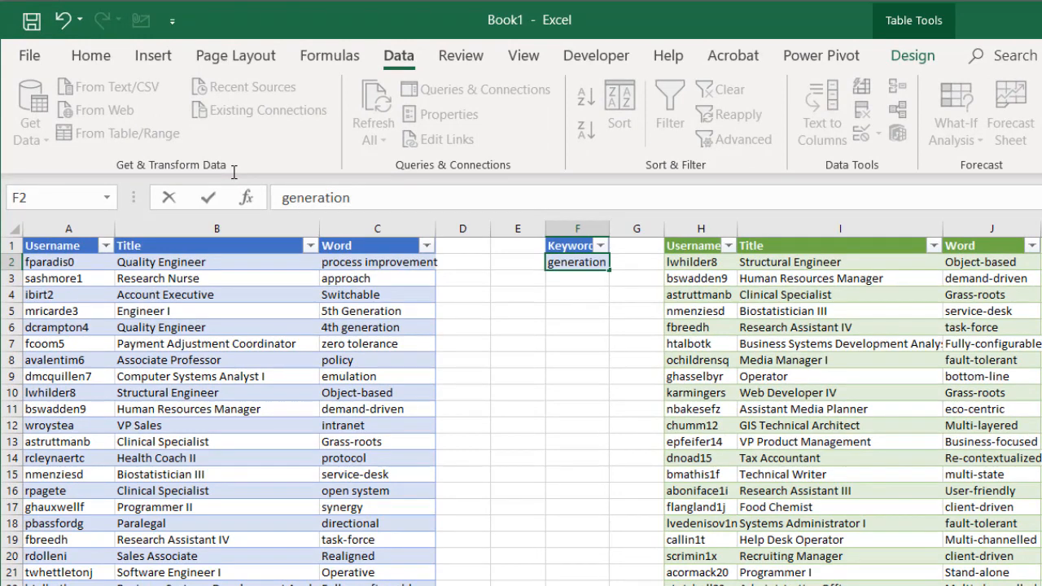
{"action": "key", "text": "Return"}
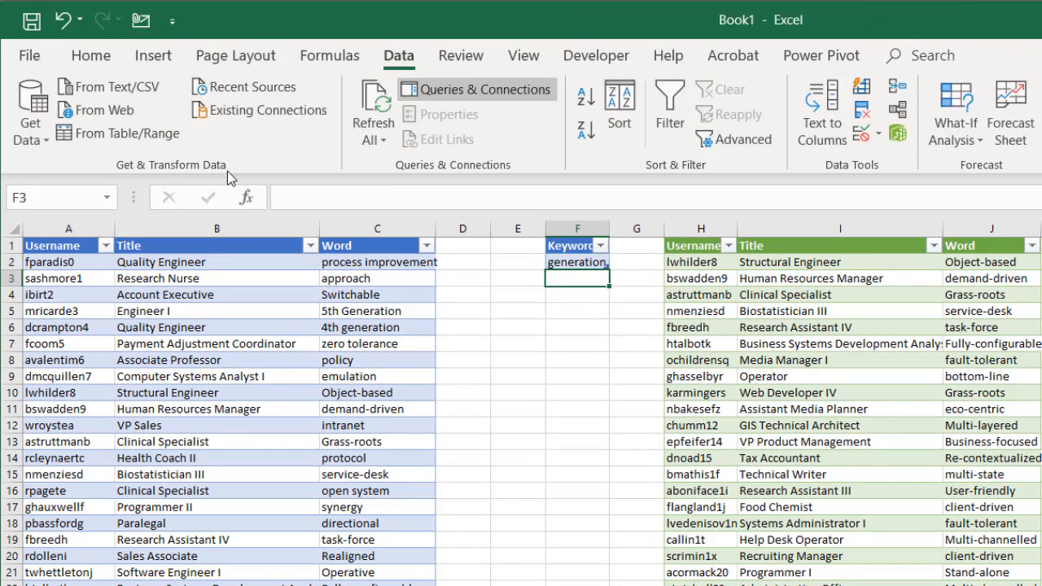
{"action": "right_click", "coordinate": [844, 314]}
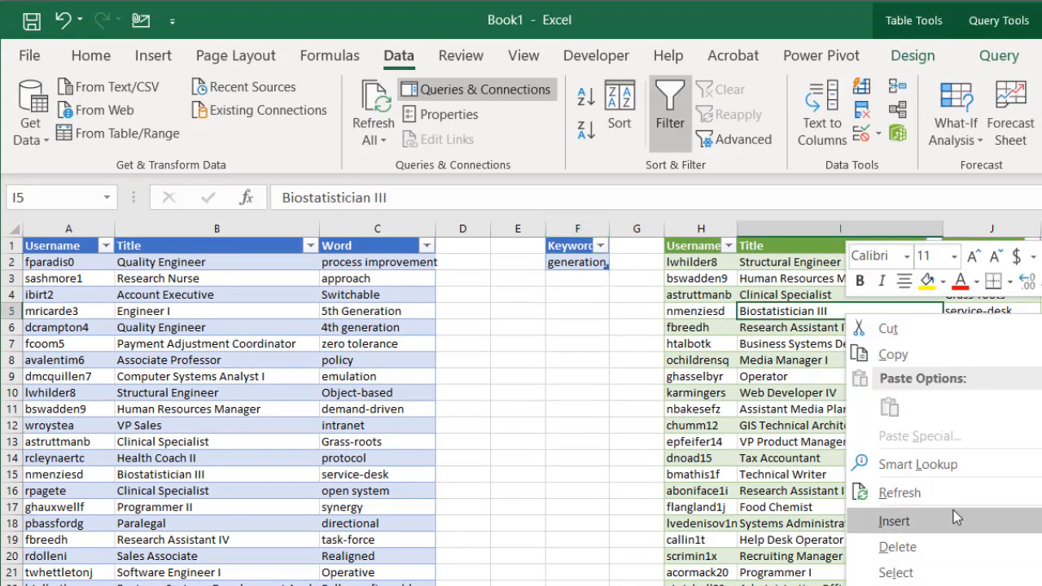
{"action": "left_click", "coordinate": [951, 493]}
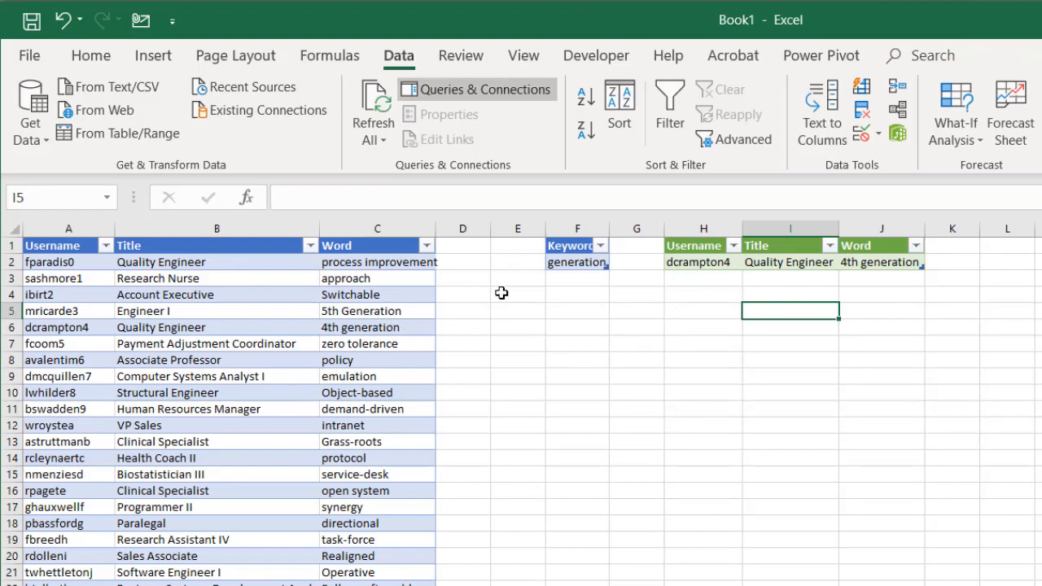
Add Comparer.OrdinalIgnoreCase as the comparer argument of Text.Contains in the rawdata (2) query code, and load the updated query to the worksheet.
{"action": "mouse_move", "coordinate": [949, 358]}
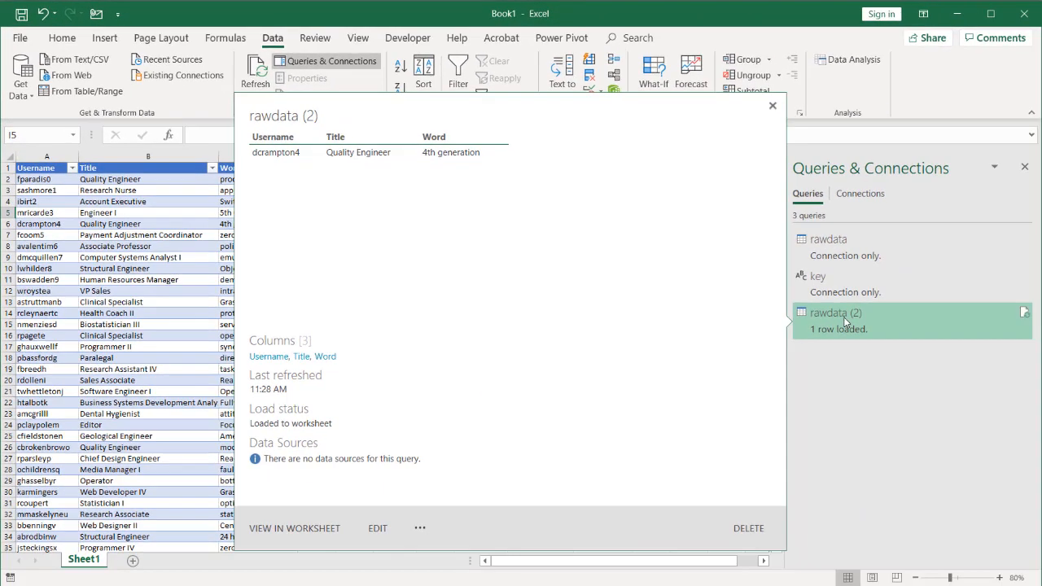
{"action": "double_click", "coordinate": [845, 323]}
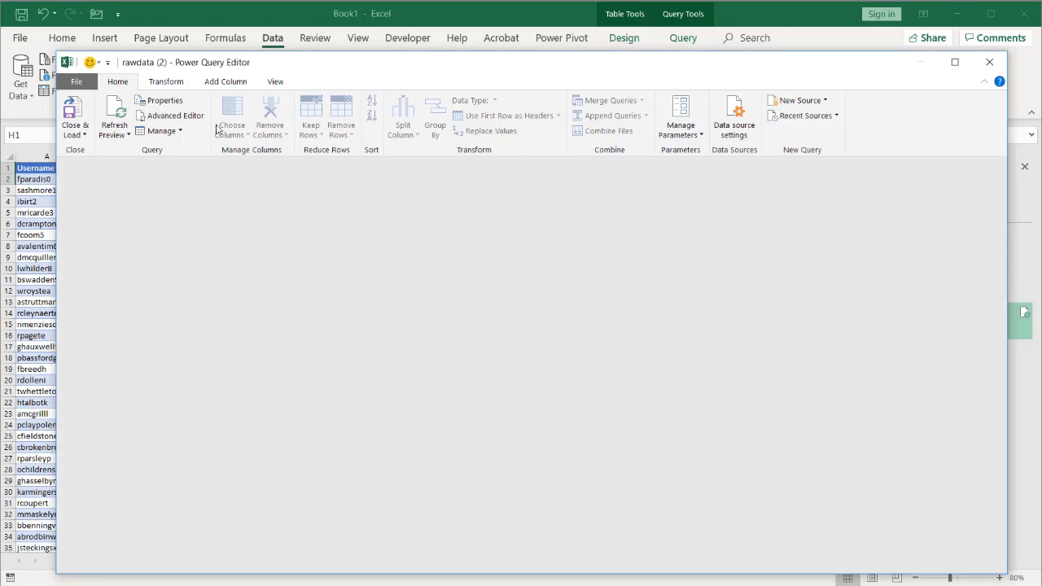
{"action": "left_click", "coordinate": [184, 118]}
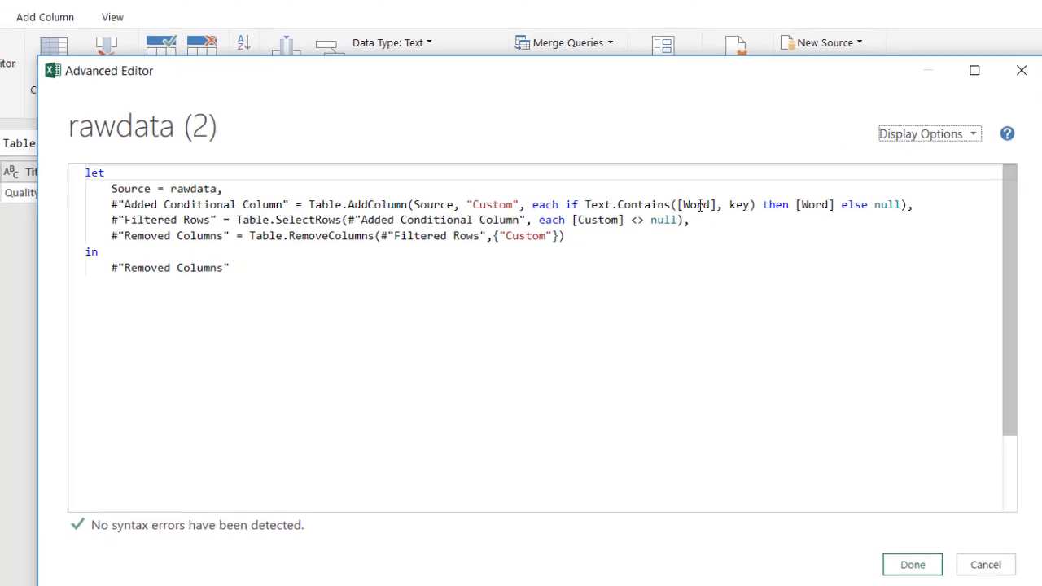
{"action": "left_click", "coordinate": [750, 204]}
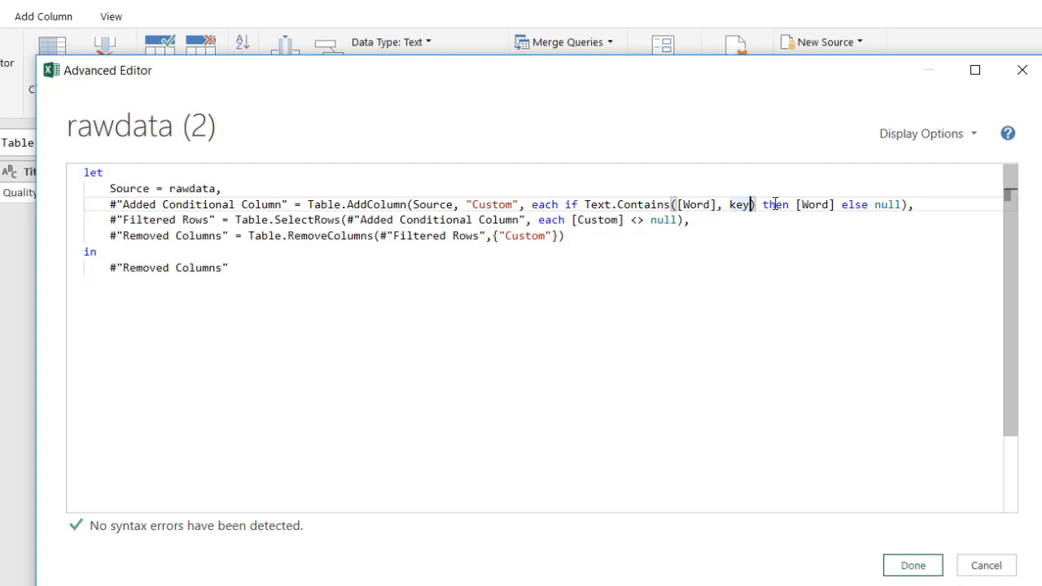
{"action": "type", "text": ","}
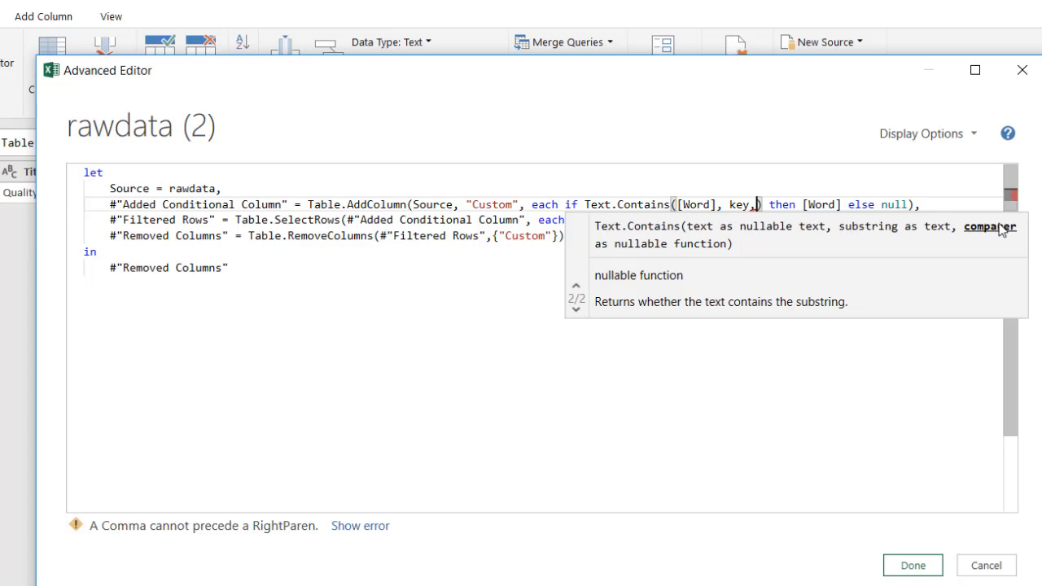
{"action": "type", "text": "comp"}
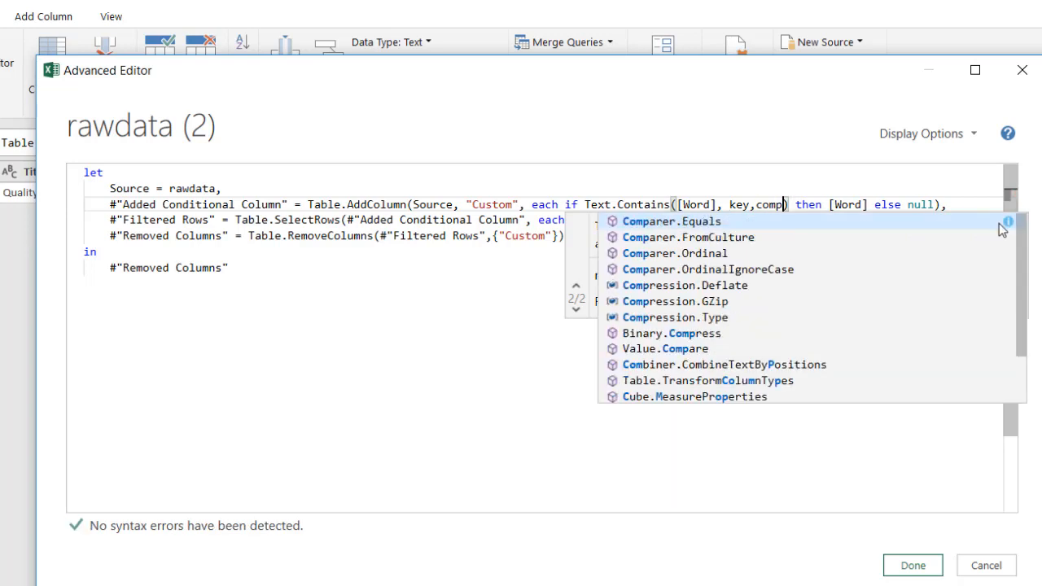
{"action": "left_click", "coordinate": [761, 272]}
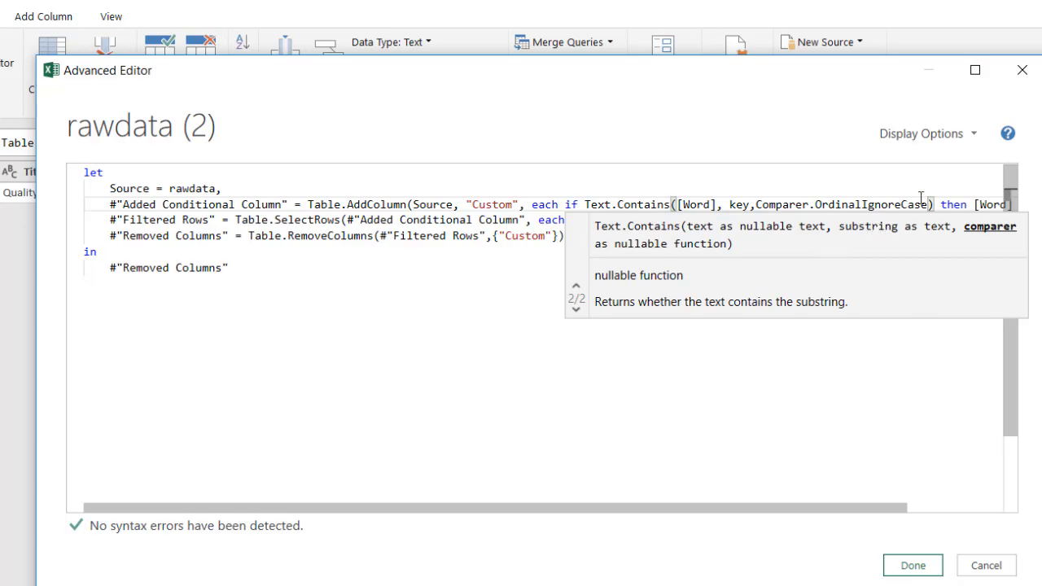
{"action": "left_click", "coordinate": [911, 564]}
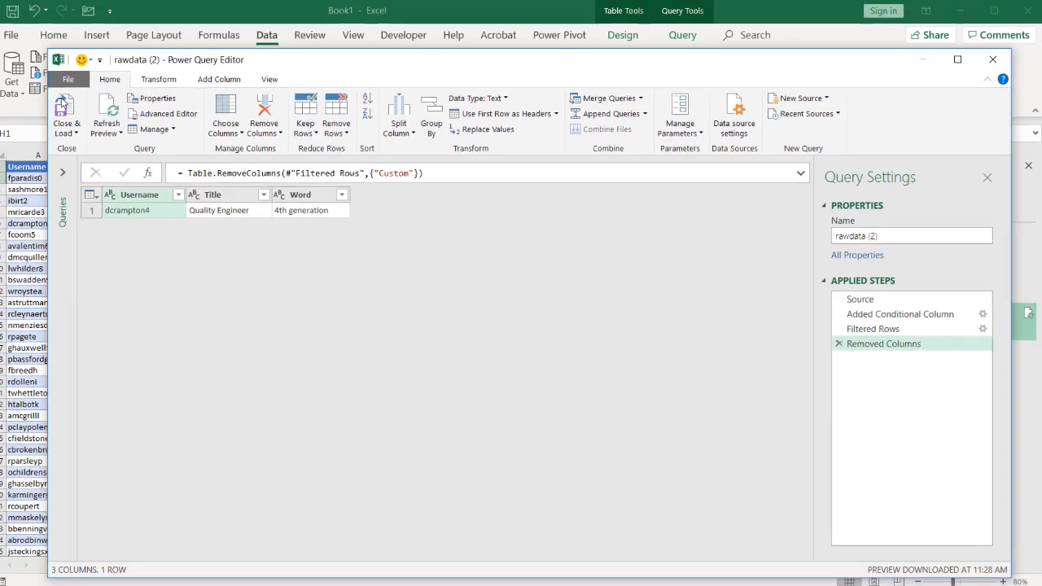
{"action": "left_click", "coordinate": [61, 104]}
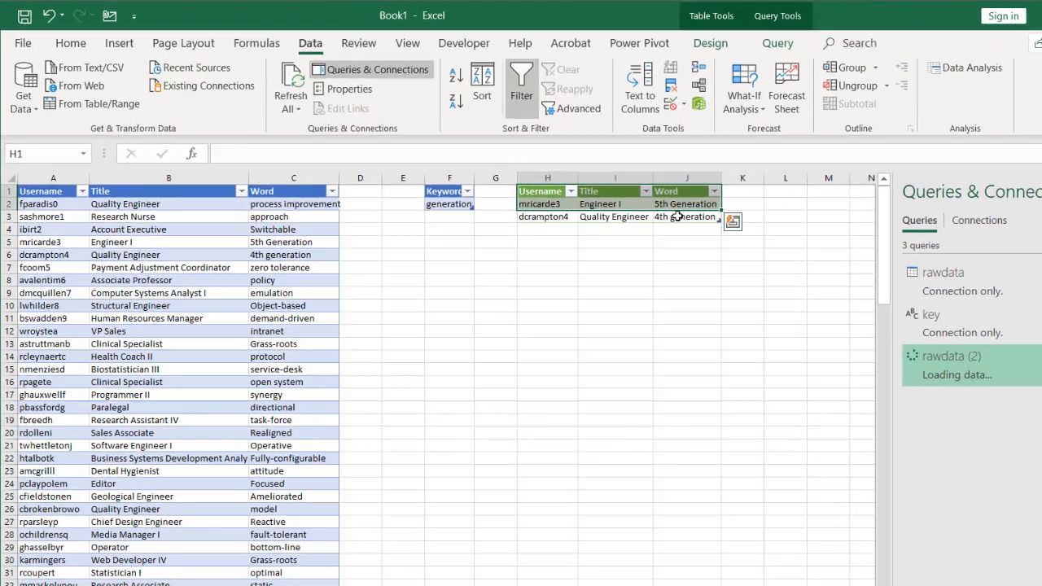
{"action": "left_click", "coordinate": [602, 190]}
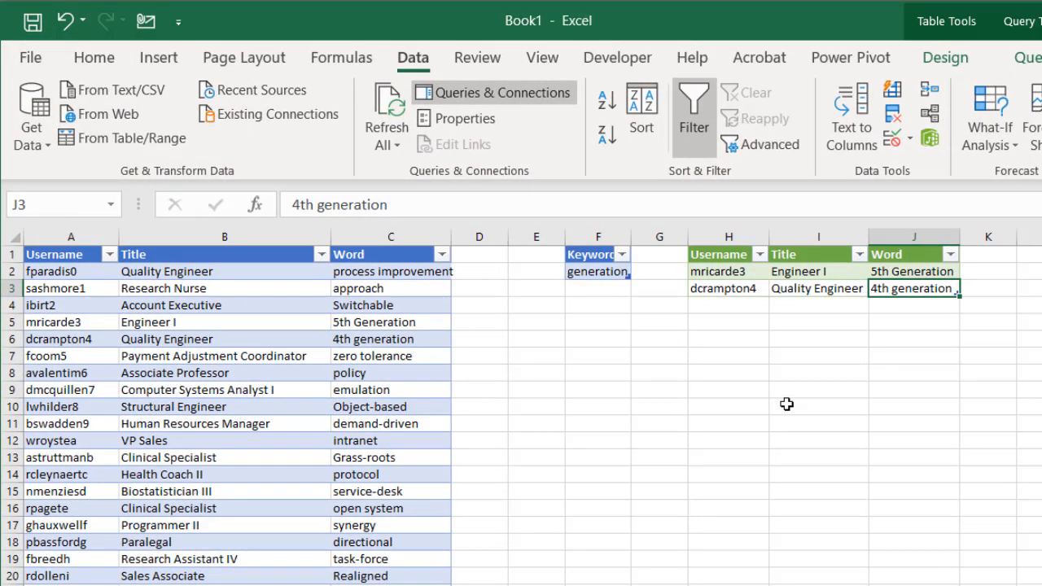
Change the entry in cell C5 of the rawdata table to "5th generation" with a lowercase g.
{"action": "left_click", "coordinate": [393, 323]}
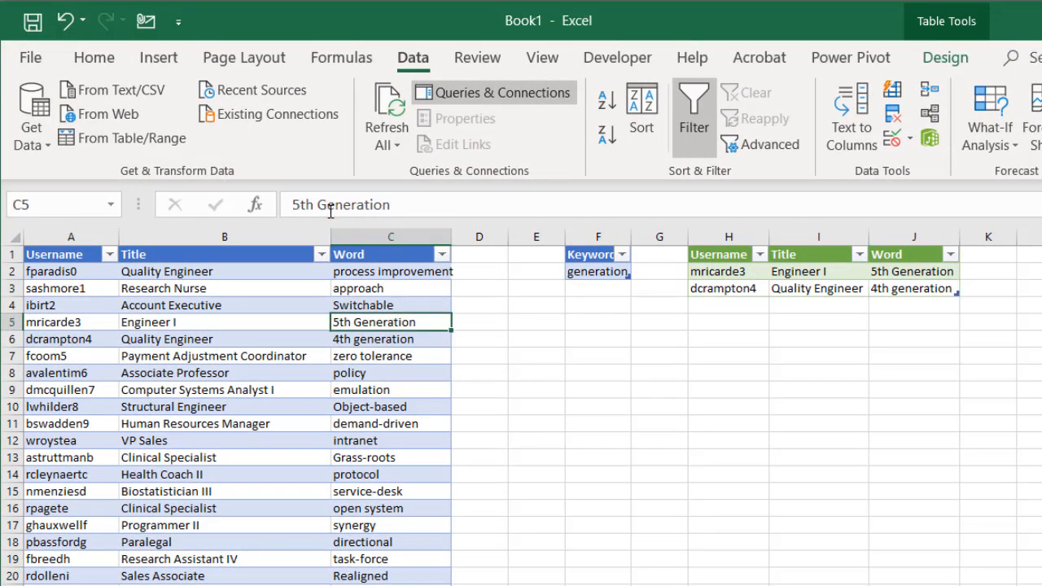
{"action": "left_click", "coordinate": [328, 205]}
{"action": "key", "text": "BackSpace"}
{"action": "type", "text": "g"}
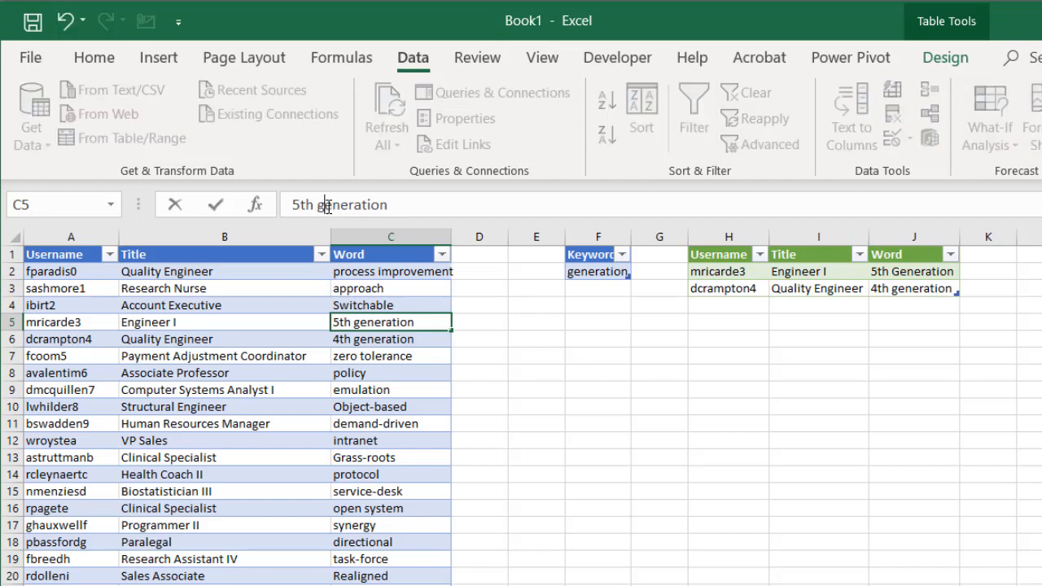
{"action": "key", "text": "ctrl+Return"}
Change the keyword in cell F2 to "Generation" with a capital G and refresh the rawdata (2) results table.
{"action": "left_click", "coordinate": [600, 272]}
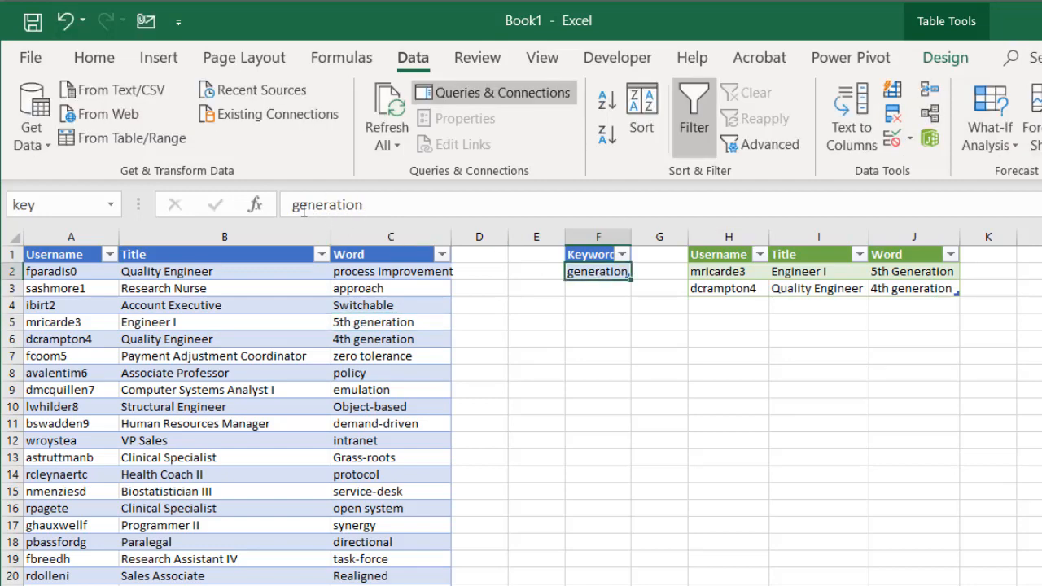
{"action": "left_click", "coordinate": [300, 205]}
{"action": "key", "text": "BackSpace"}
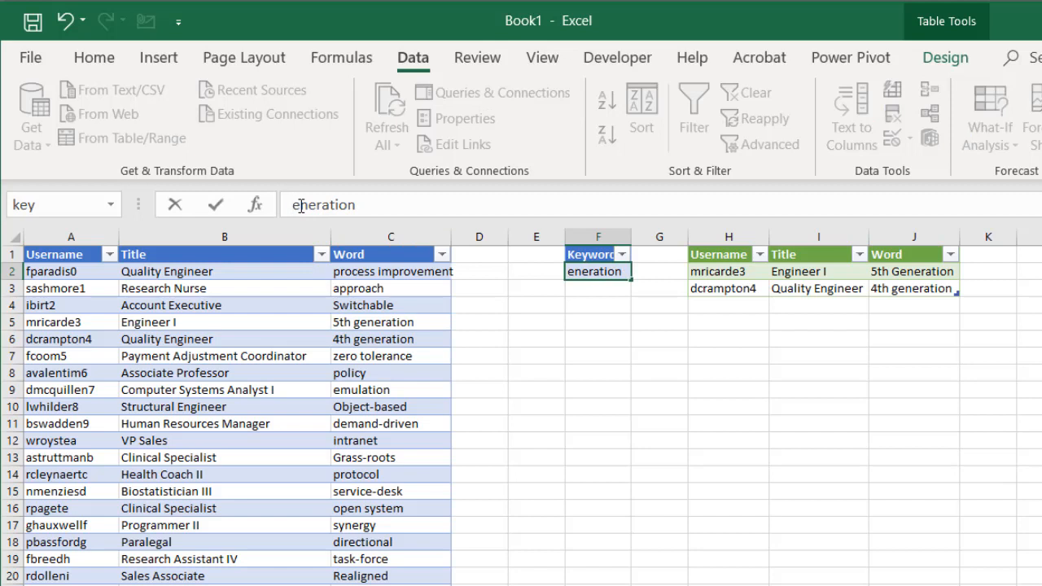
{"action": "type", "text": "G"}
{"action": "key", "text": "Return"}
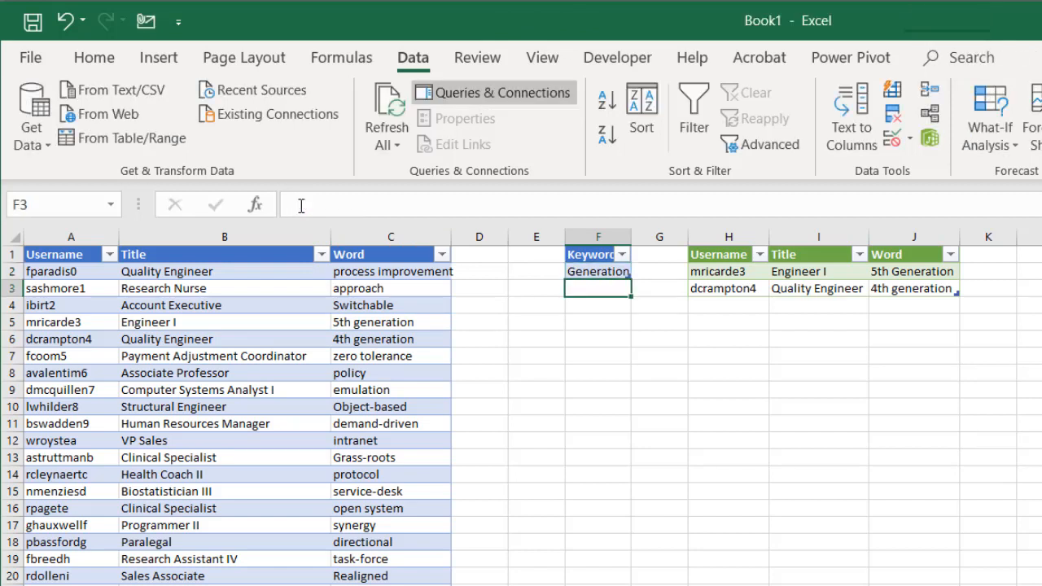
{"action": "right_click", "coordinate": [843, 276]}
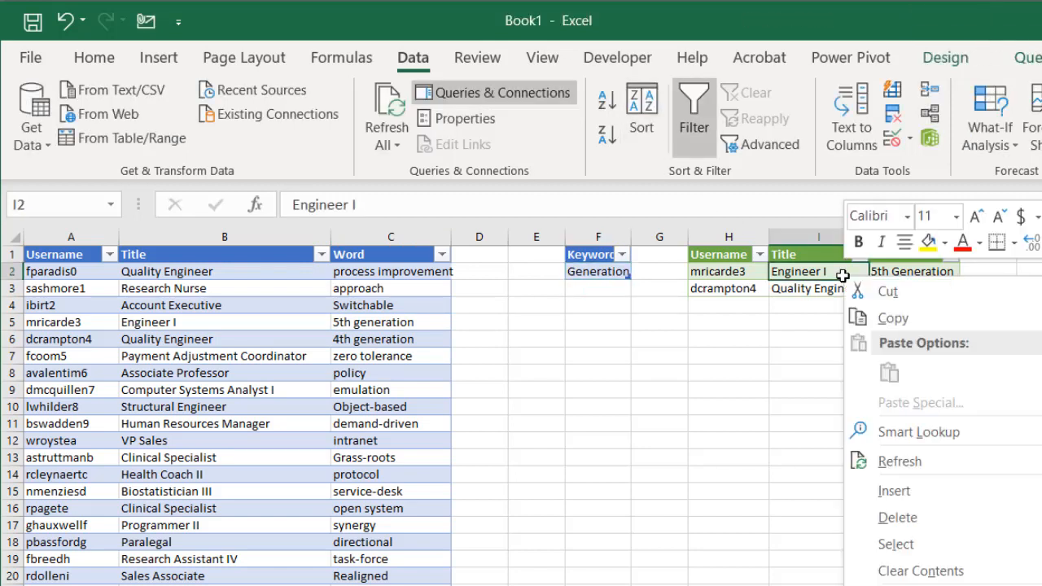
{"action": "left_click", "coordinate": [925, 461]}
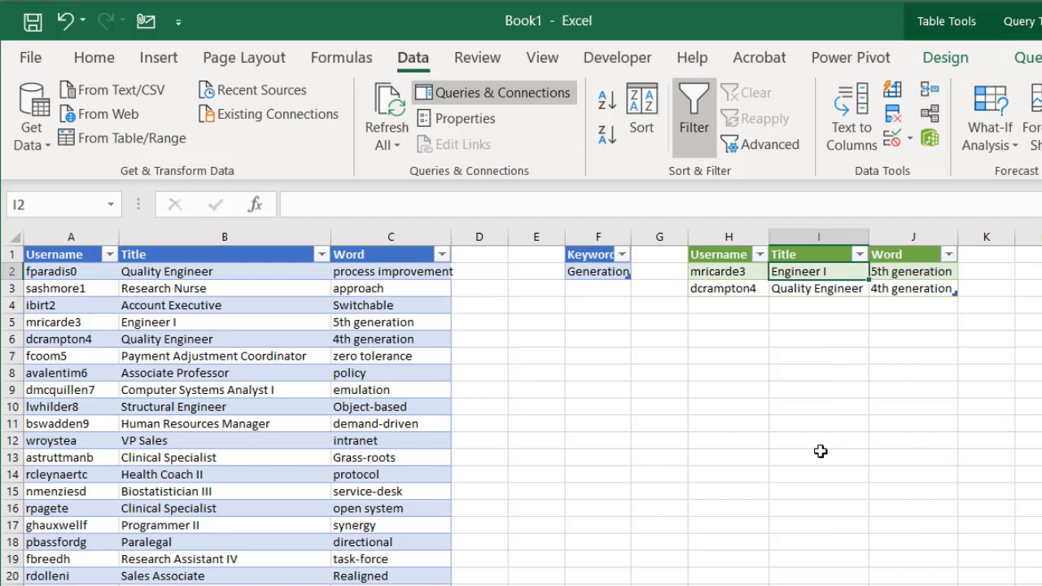